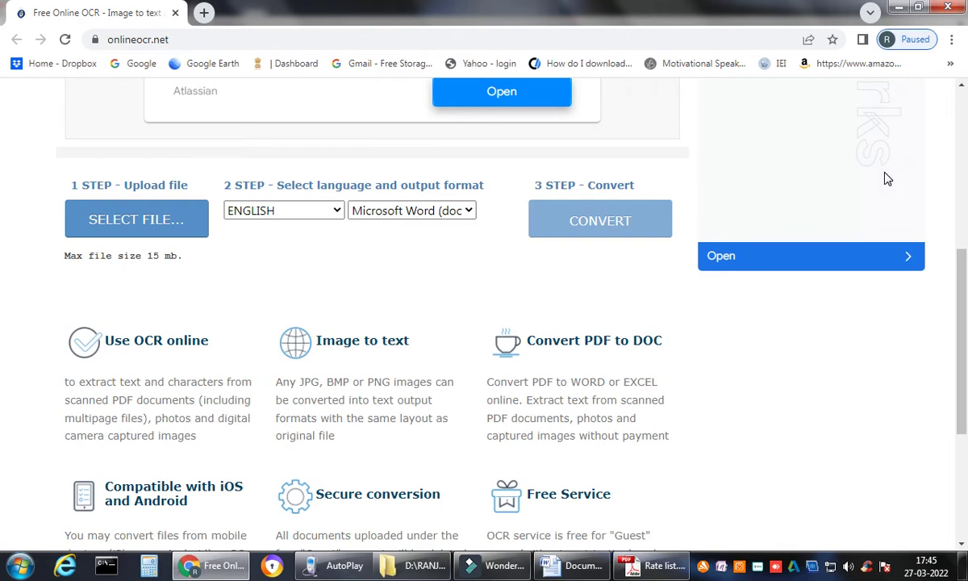
Switch to Rate list.pdf in Adobe Reader and keep the current Windows color scheme, asking again if performance stays slow
scroll(766, 145, "up", 5)
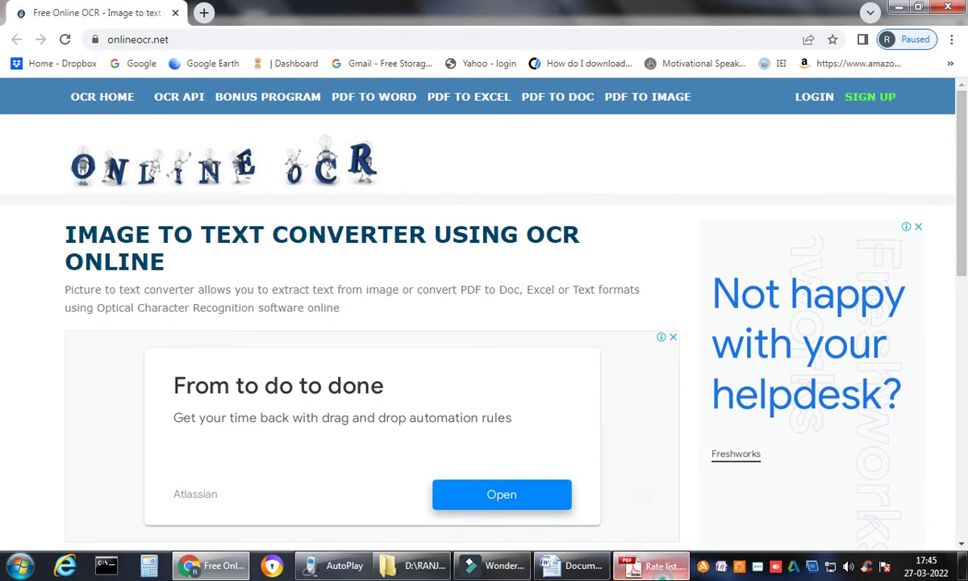
key("alt+Tab")
scroll(756, 277, "up", 1)
scroll(498, 271, "down", 1)
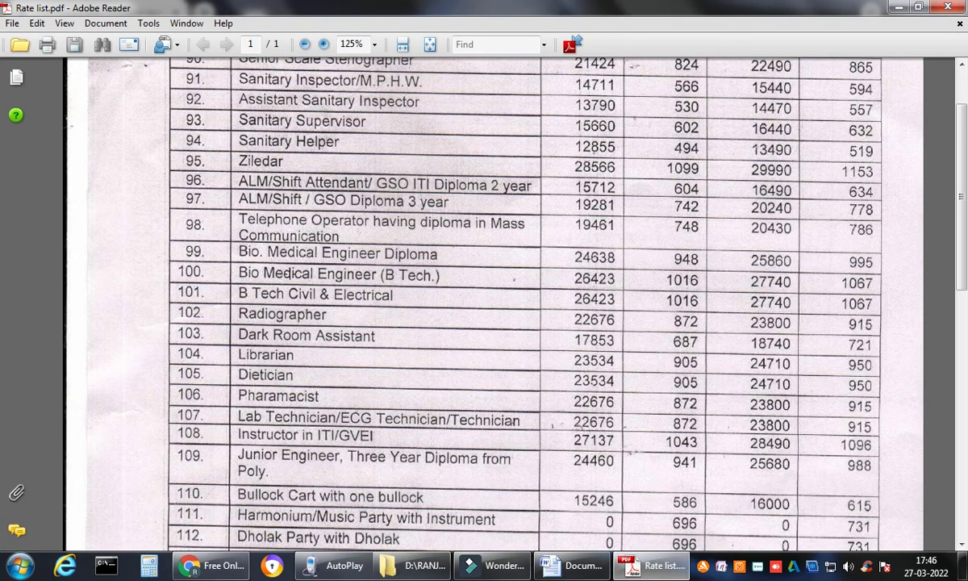
scroll(268, 165, "up", 1)
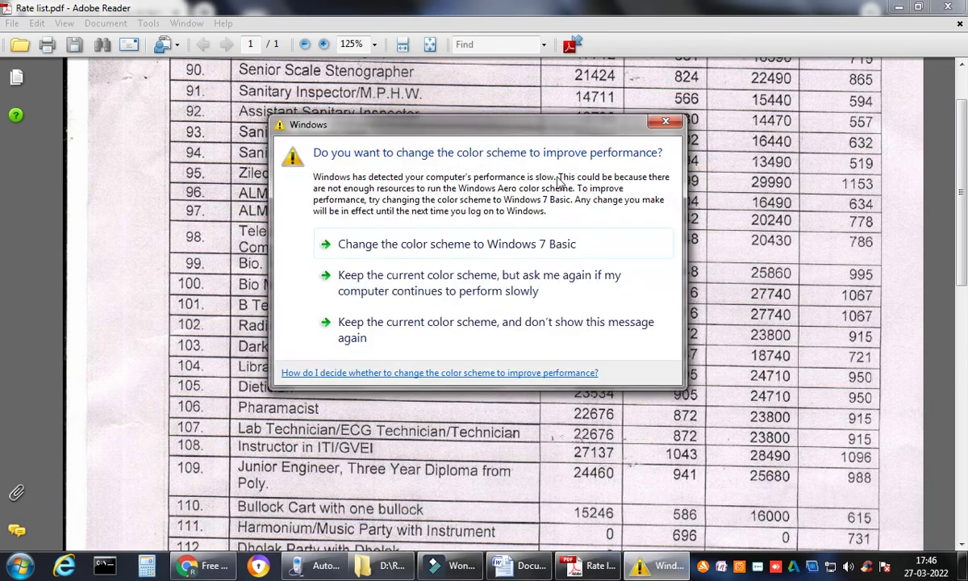
left_click(451, 279)
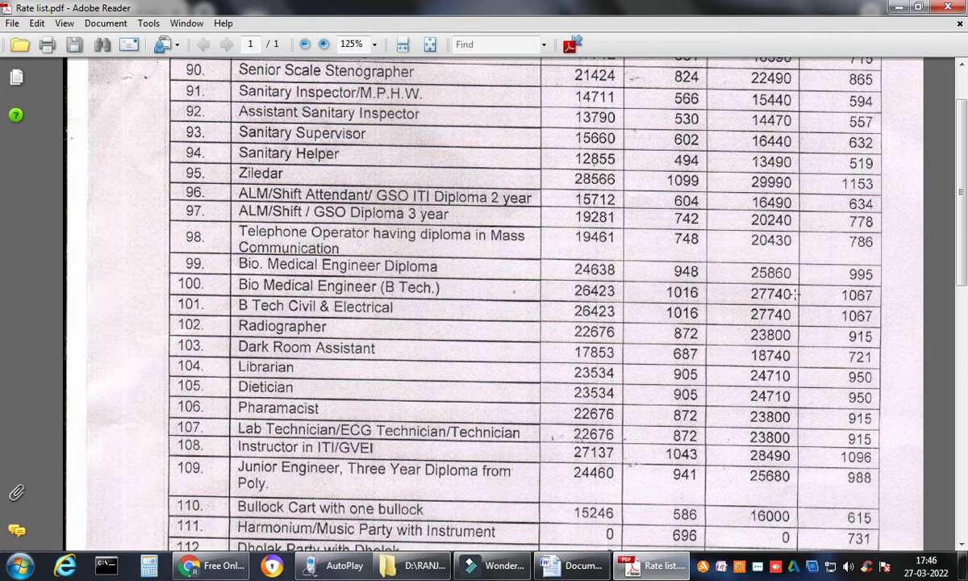
Examine the job titles and rates in the scanned rate table down to row 135
scroll(457, 300, "down", 1)
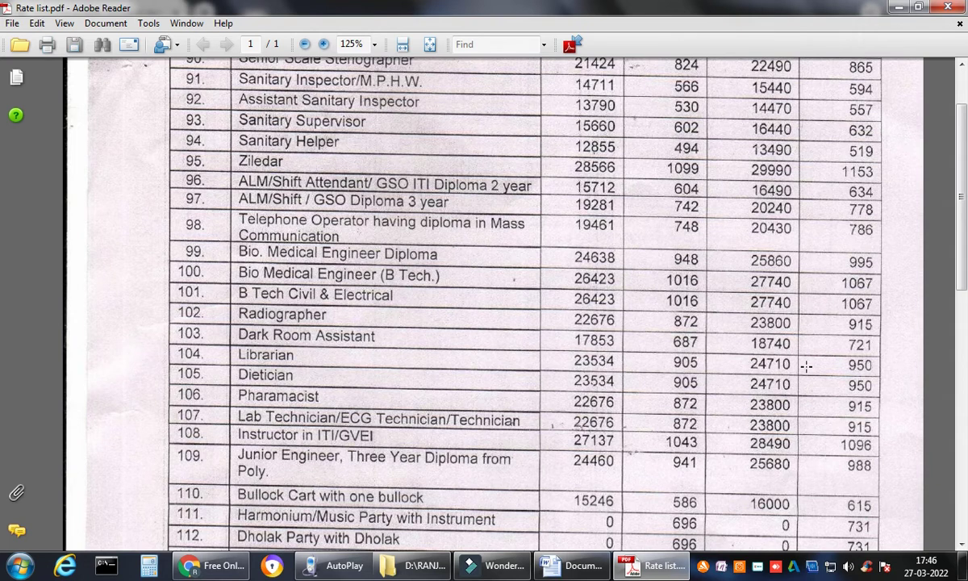
scroll(524, 351, "down", 3)
scroll(651, 331, "down", 3)
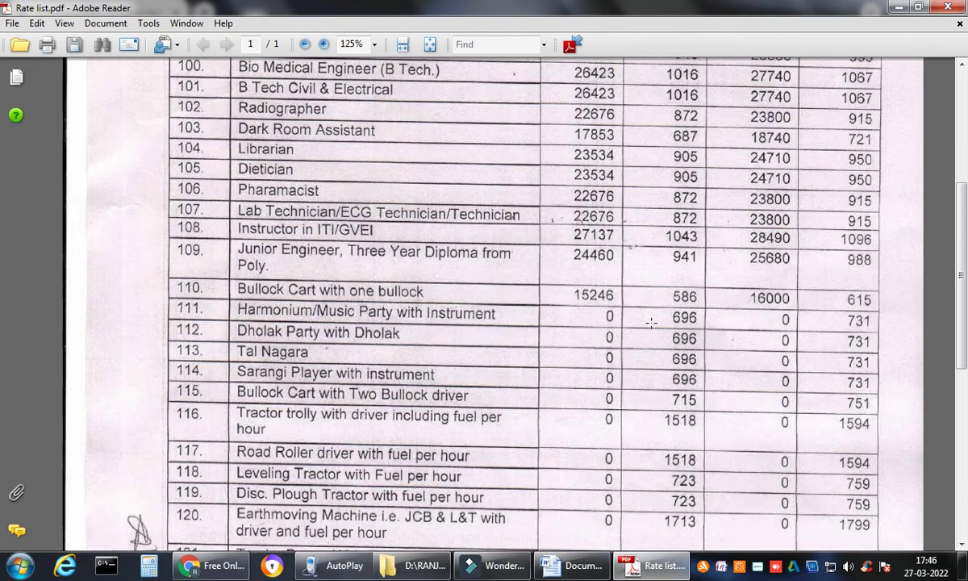
scroll(651, 331, "down", 3)
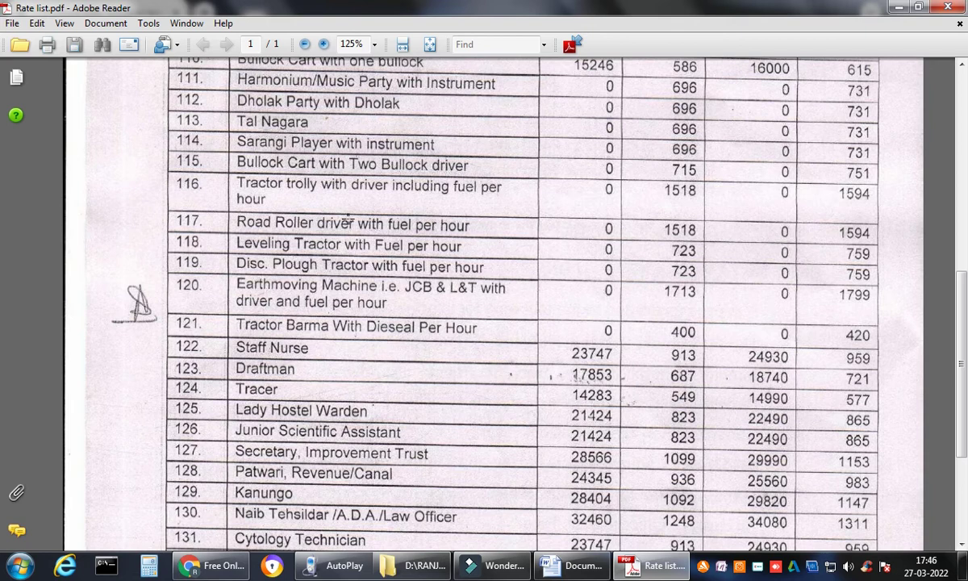
scroll(516, 325, "down", 4)
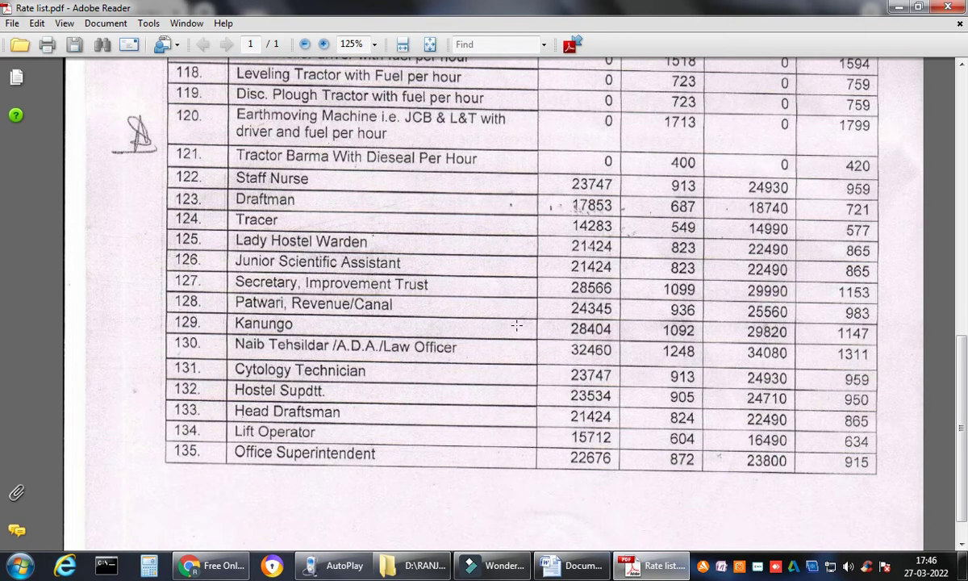
scroll(516, 325, "up", 1)
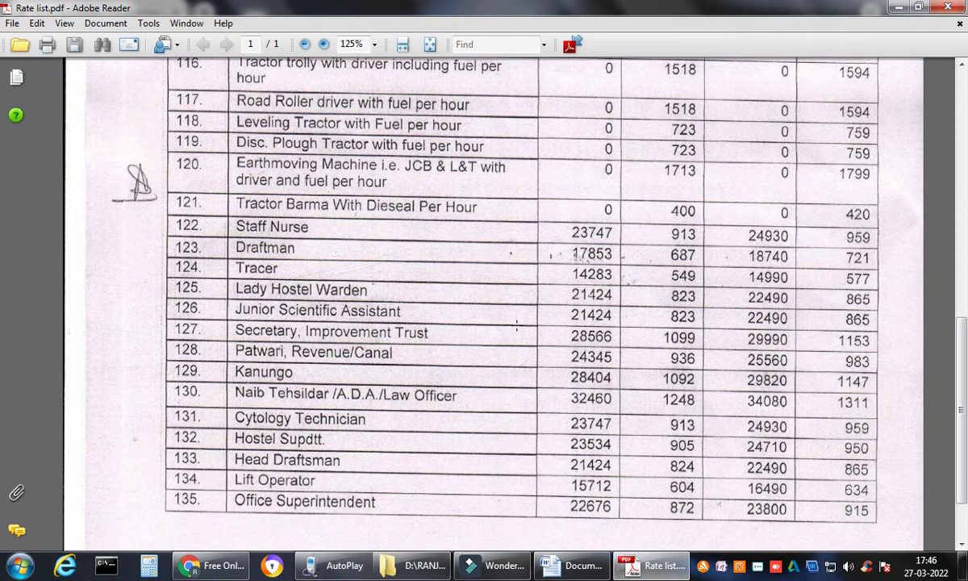
scroll(516, 323, "up", 15)
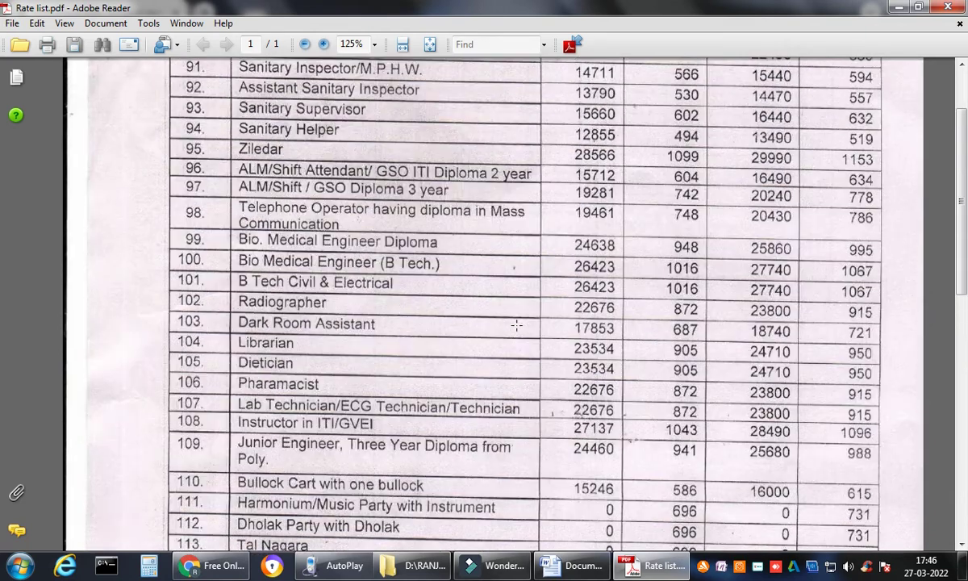
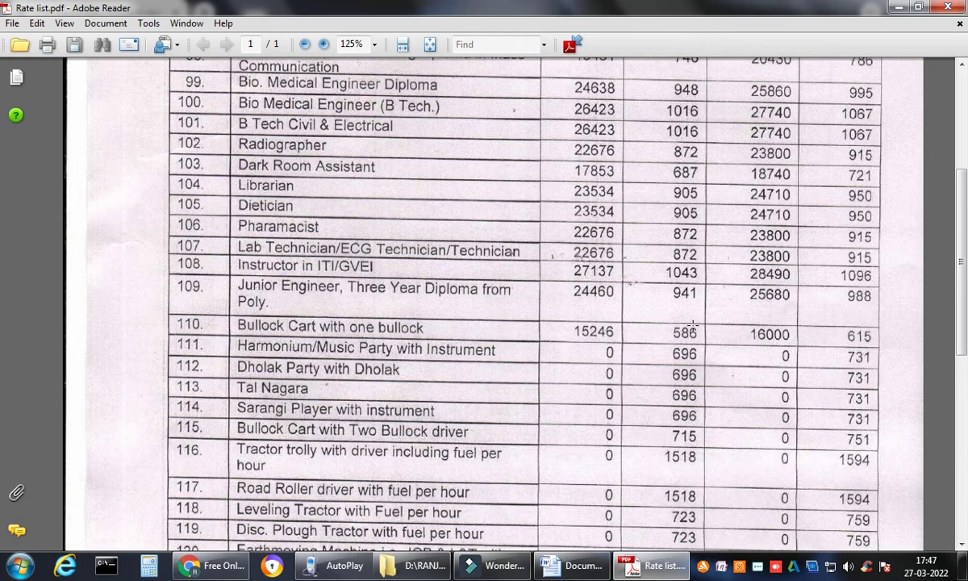
Search the rate list PDF for "road roller driver" and dismiss the search message
key("ctrl+f")
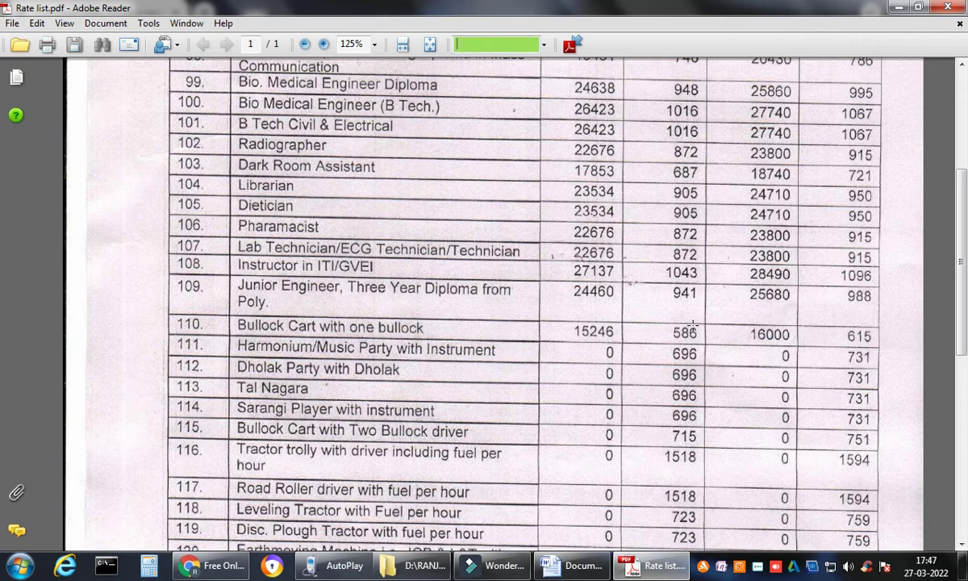
type("road")
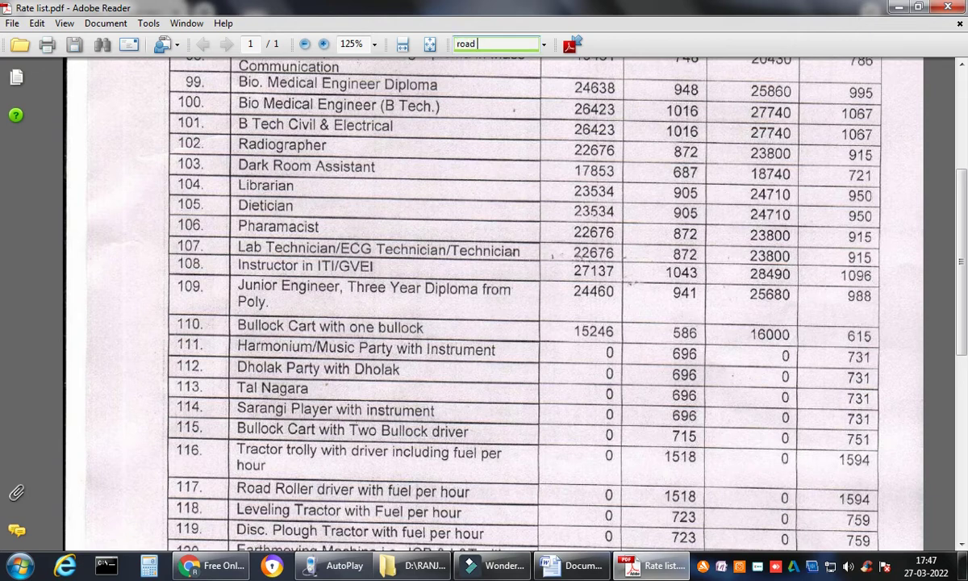
type(" roller driver")
key("Return")
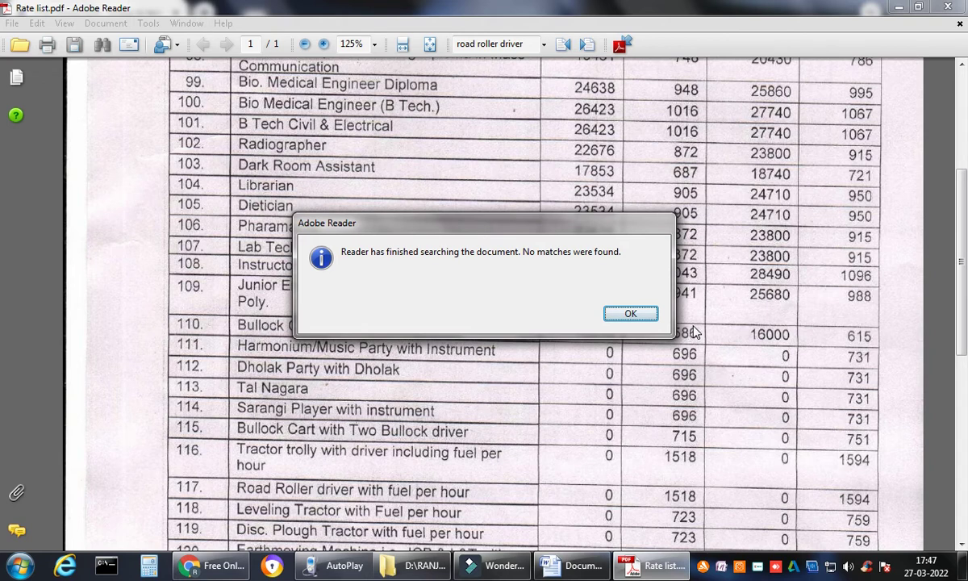
left_click(631, 314)
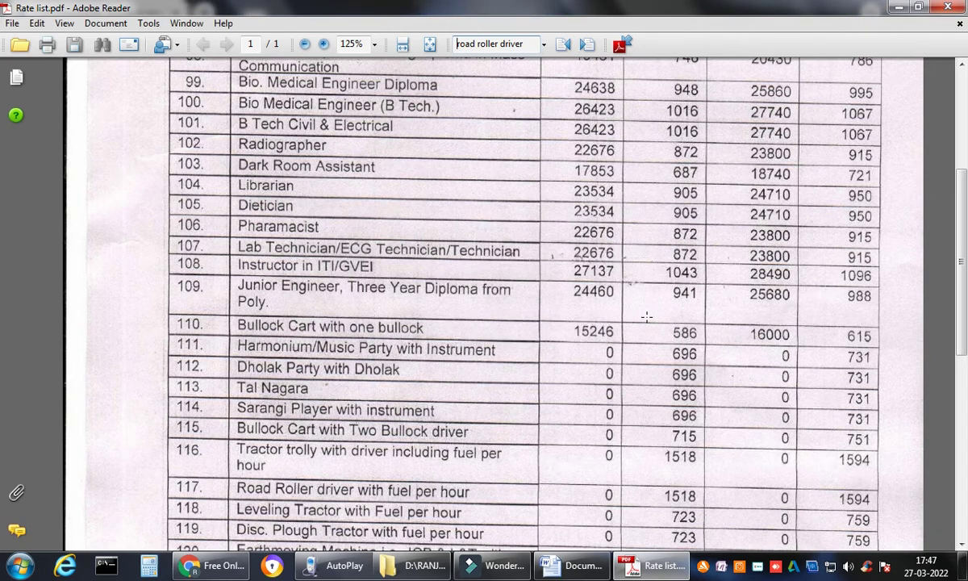
Search the rate list PDF for "librarian" and dismiss the search message
scroll(646, 317, "down", 1)
scroll(647, 316, "up", 1)
left_click(526, 43)
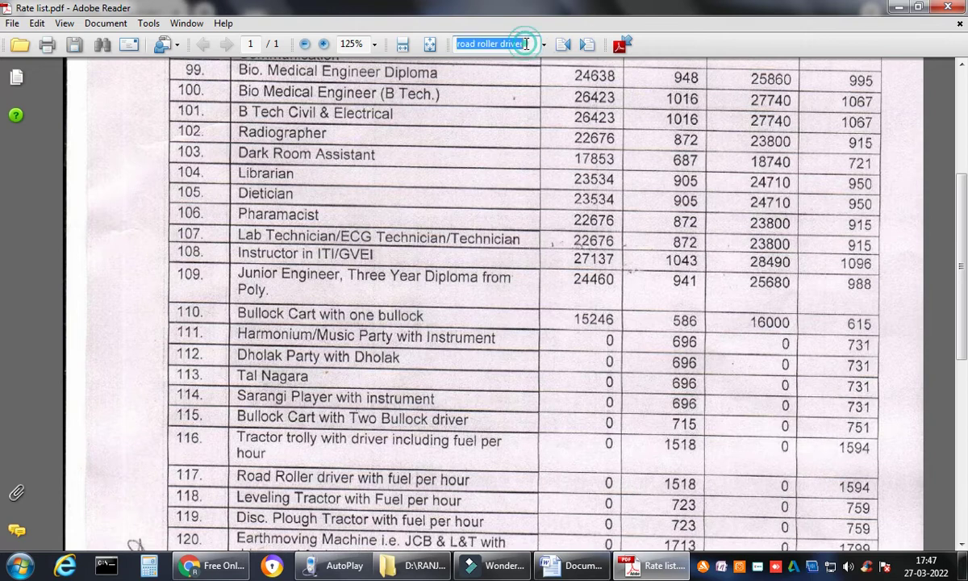
key("BackSpace")
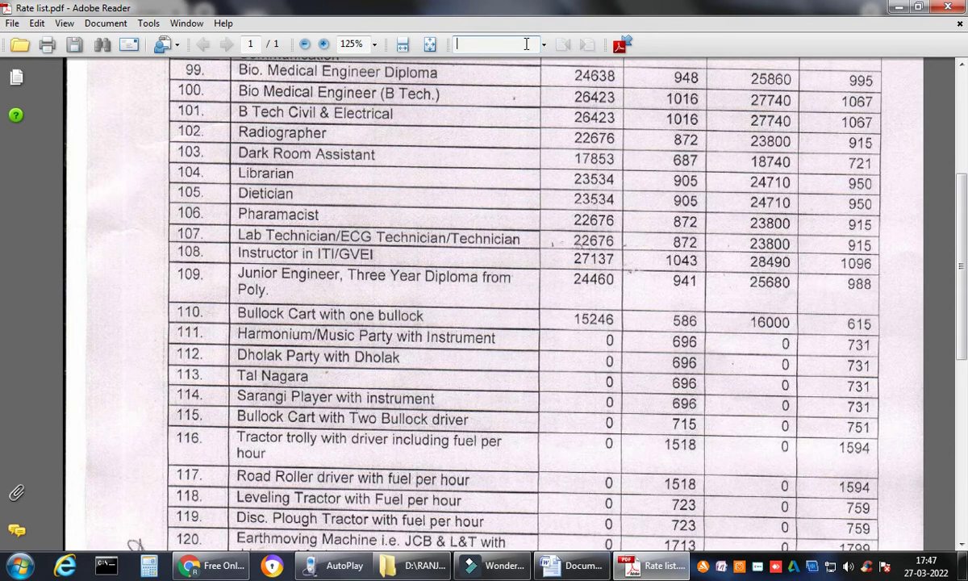
type("librarian")
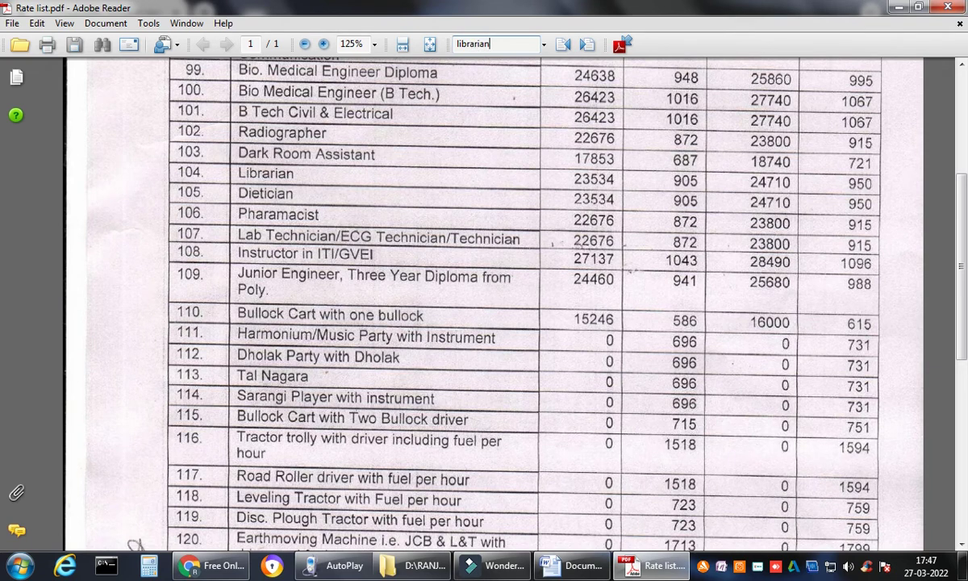
key("Return")
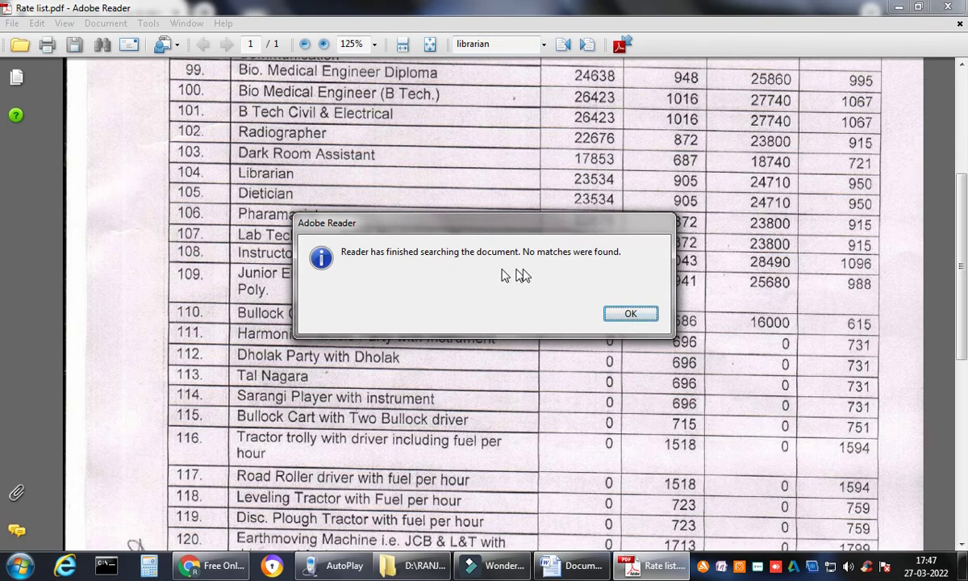
left_click(623, 315)
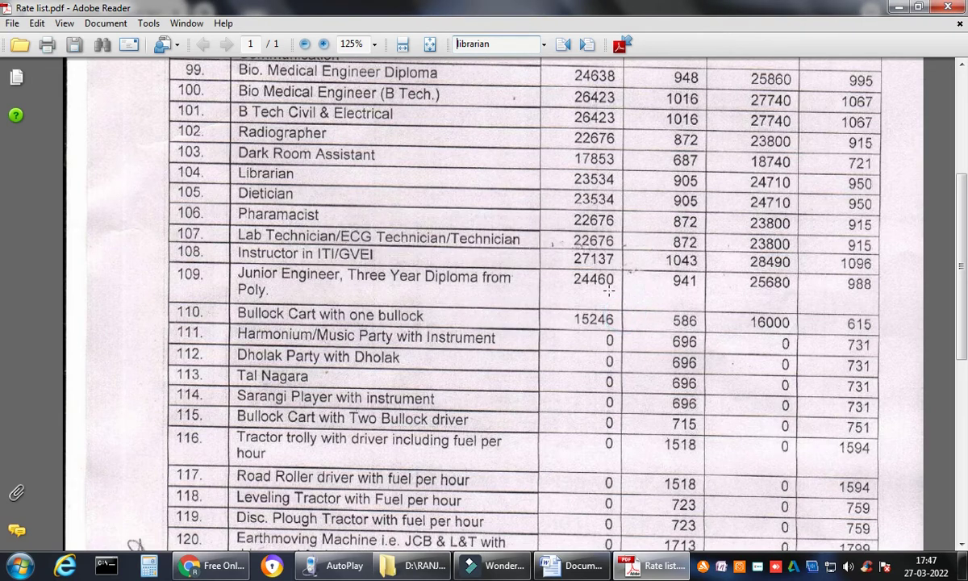
Review the remaining rows of the rate table, close Rate list.pdf and minimize Adobe Reader
scroll(683, 315, "down", 3)
scroll(683, 314, "down", 3)
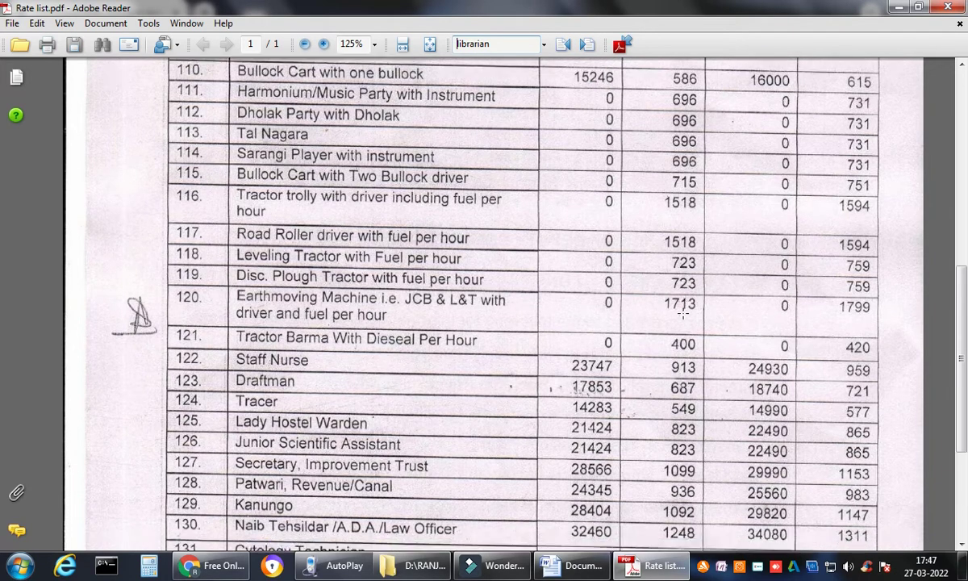
scroll(683, 315, "down", 3)
scroll(682, 315, "up", 10)
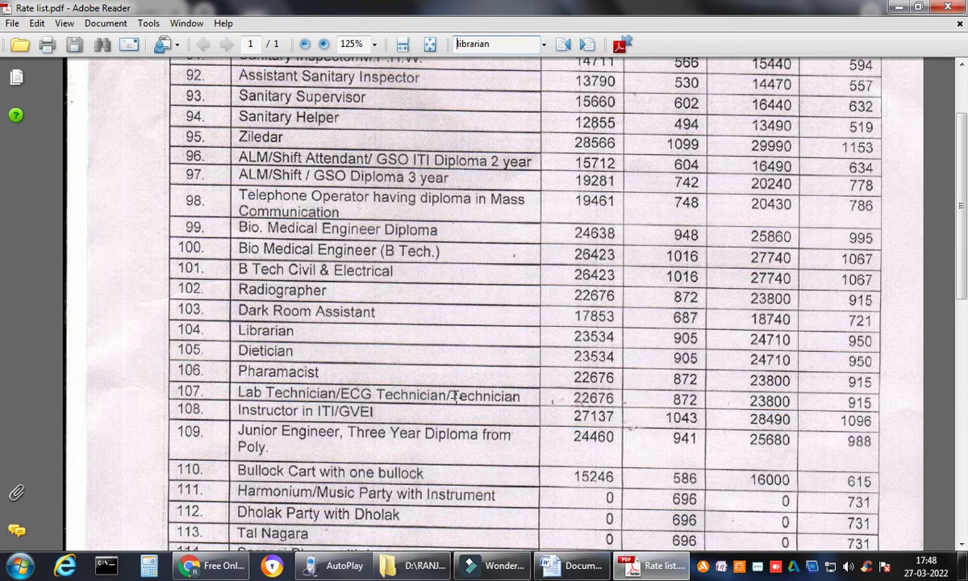
left_click(960, 25)
left_click(899, 8)
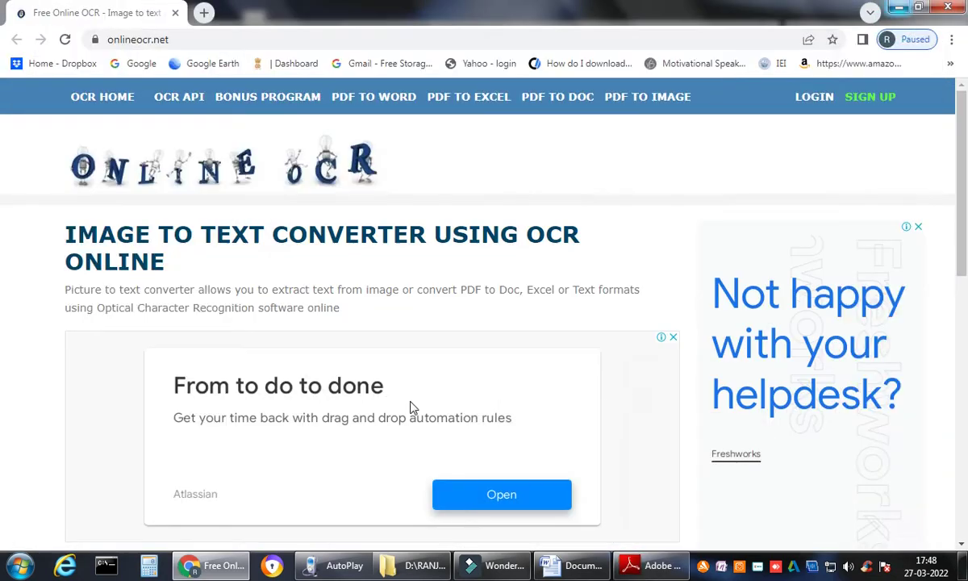
Open a new blank browser tab and return to the Free Online OCR page
mouse_move(568, 575)
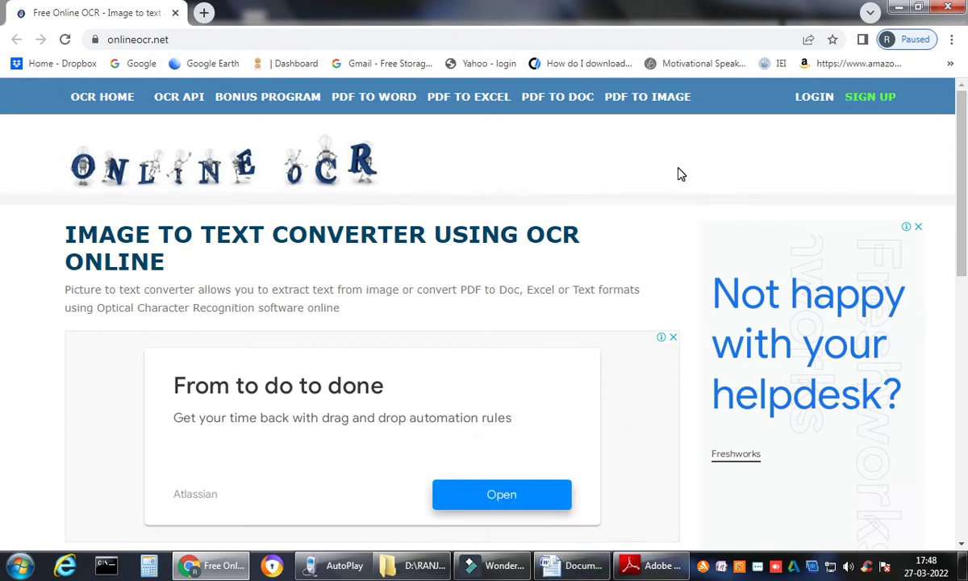
left_click(962, 184)
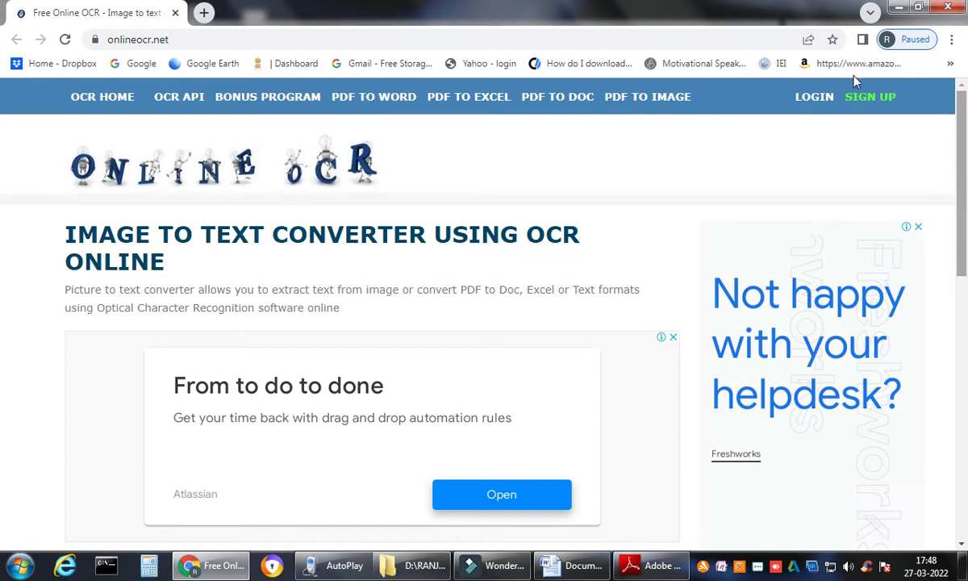
left_click(205, 14)
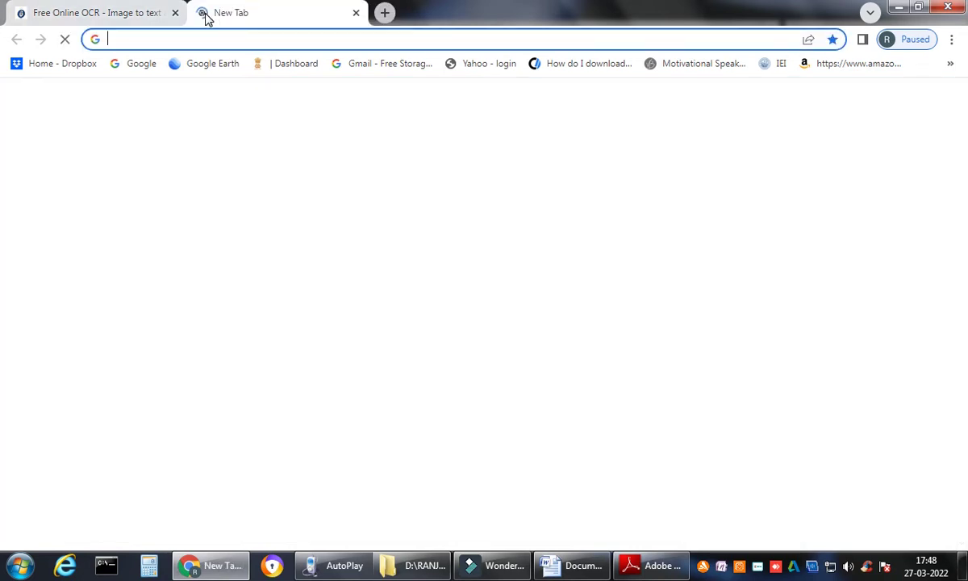
left_click(119, 21)
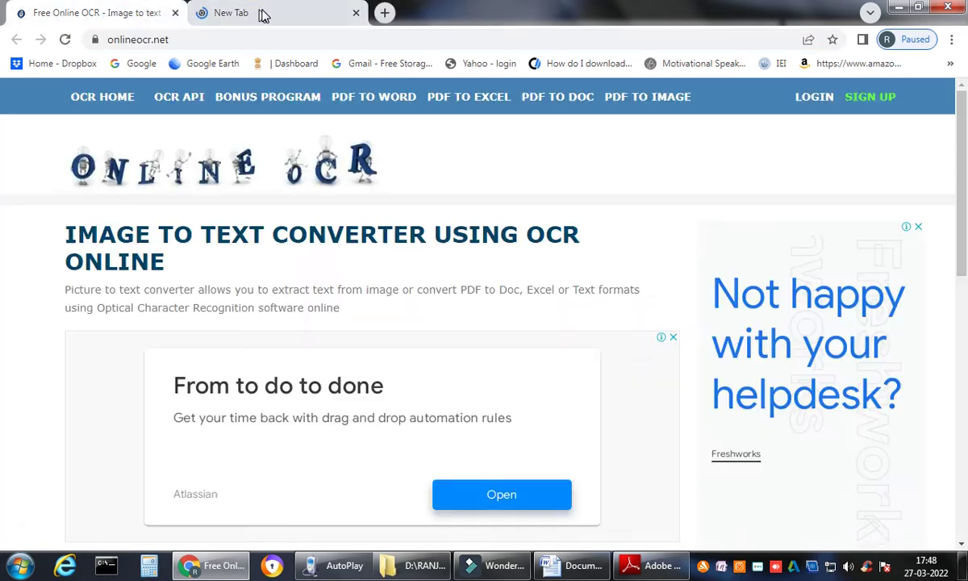
left_click(257, 17)
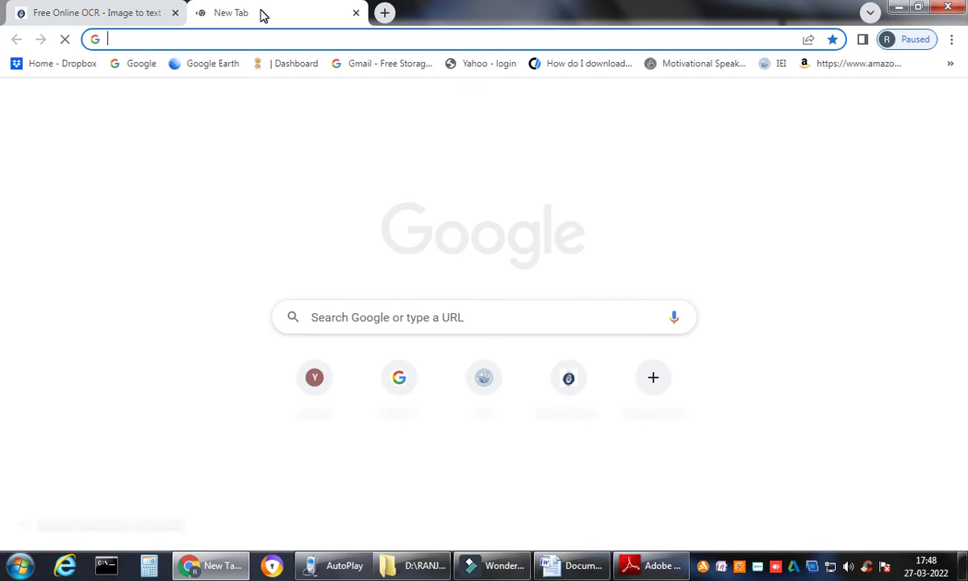
left_click(137, 20)
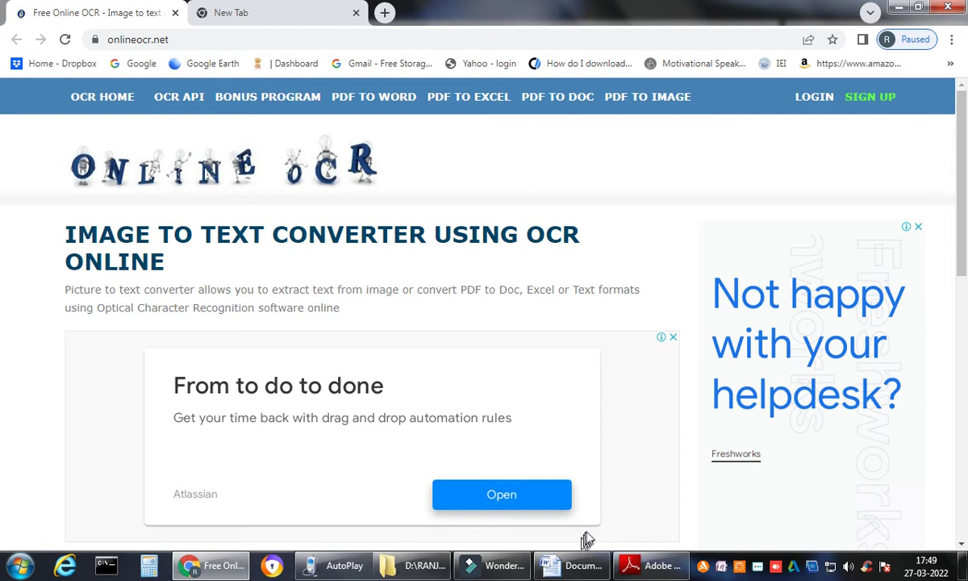
Switch to Adobe Reader and reopen the recently used file Rate list.pdf
mouse_move(633, 568)
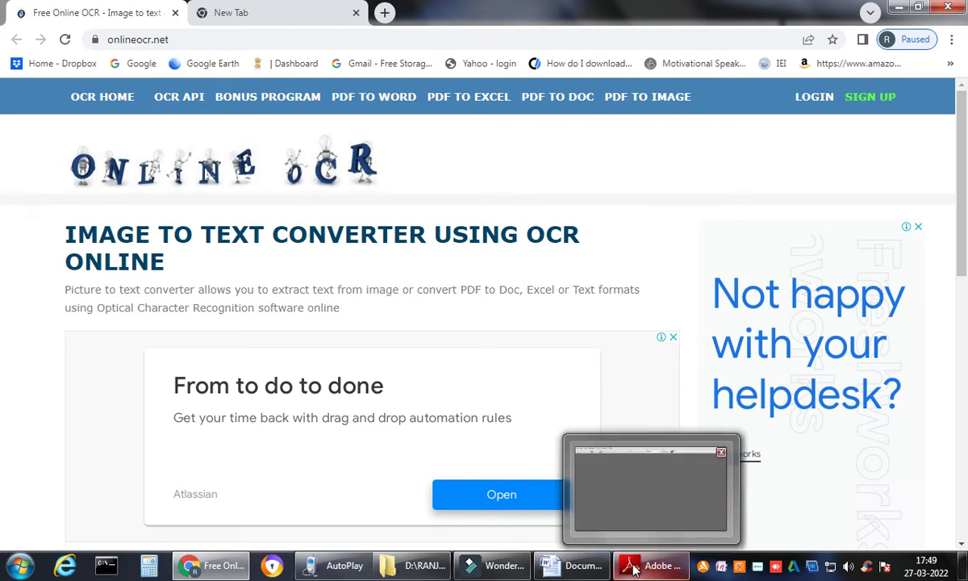
left_click(633, 569)
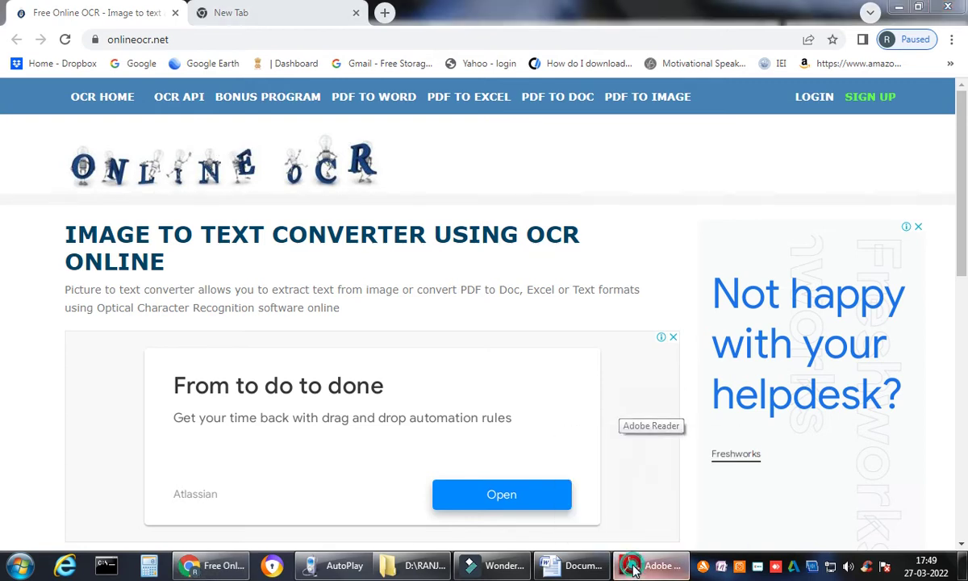
left_click(14, 25)
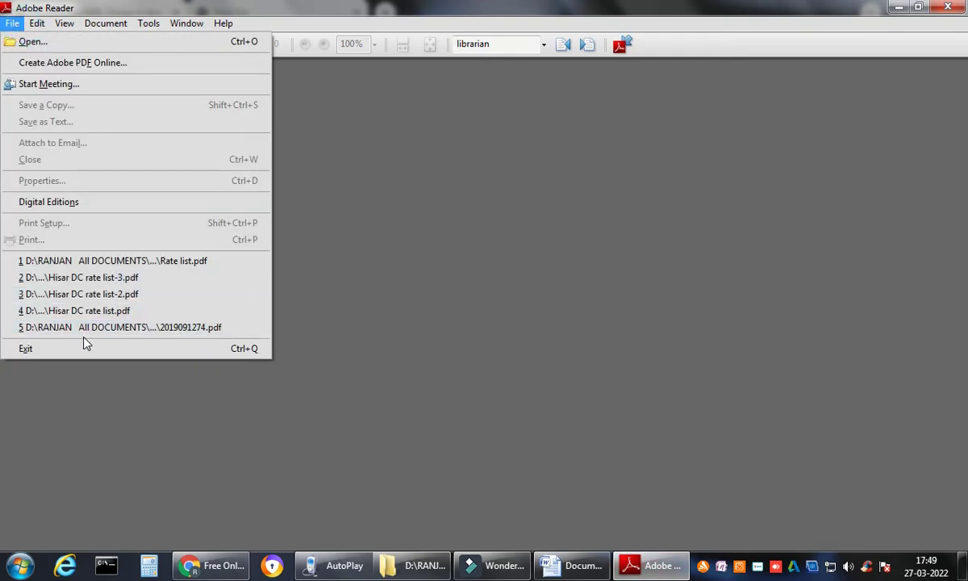
left_click(187, 261)
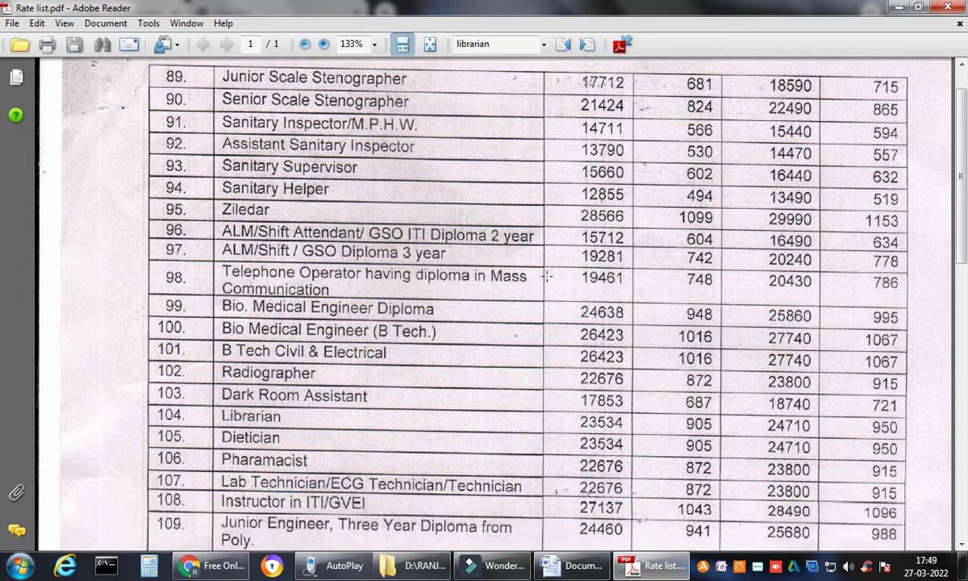
scroll(548, 278, "down", 1)
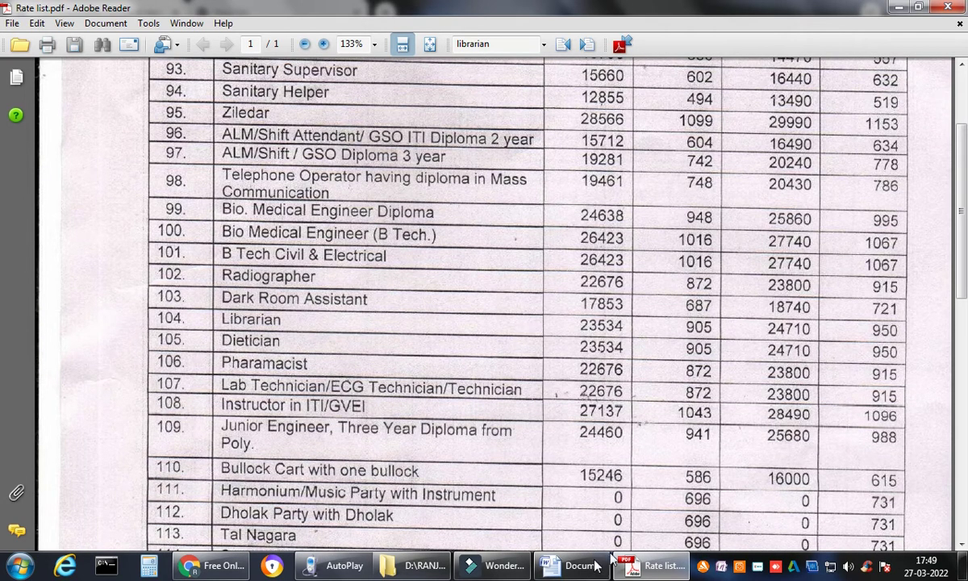
Switch to the Free Online OCR page in Chrome, bring up its upload section and keep the current Windows color scheme
left_click(211, 565)
scroll(290, 187, "down", 1)
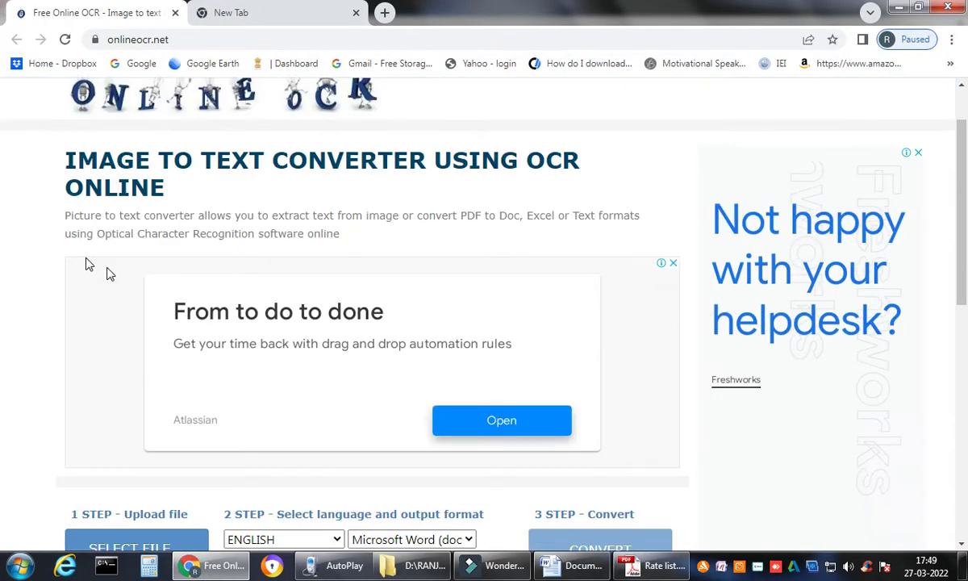
scroll(176, 156, "down", 1)
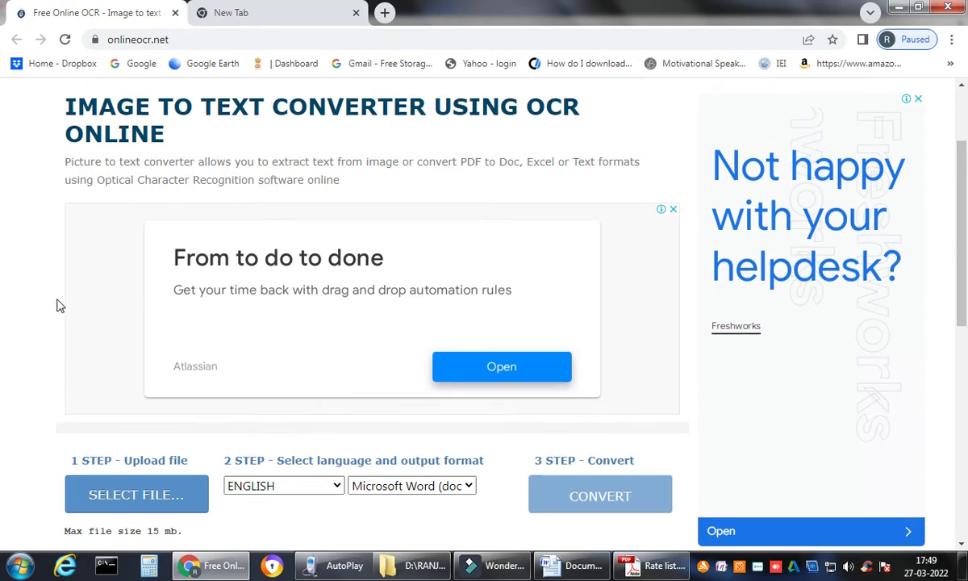
scroll(63, 294, "down", 2)
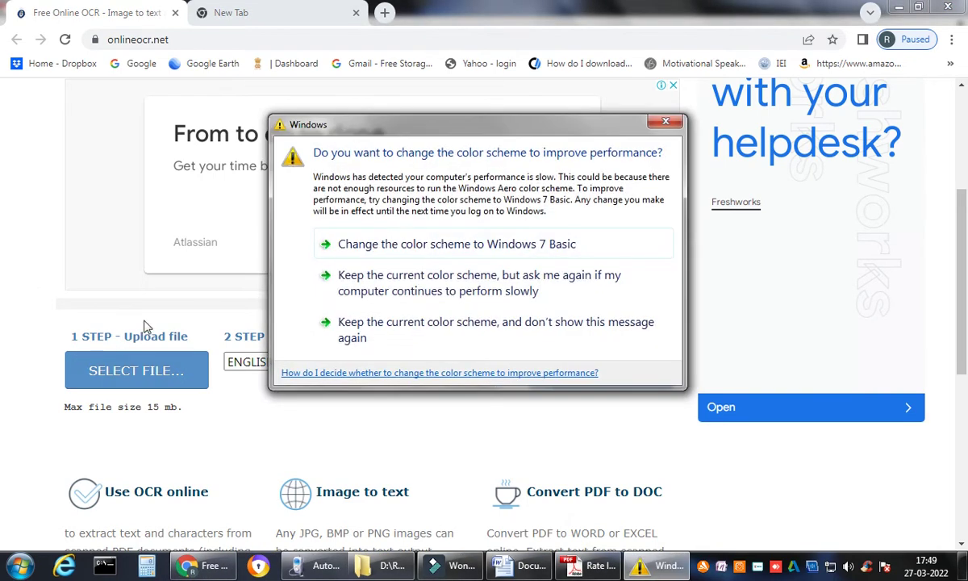
left_click(432, 283)
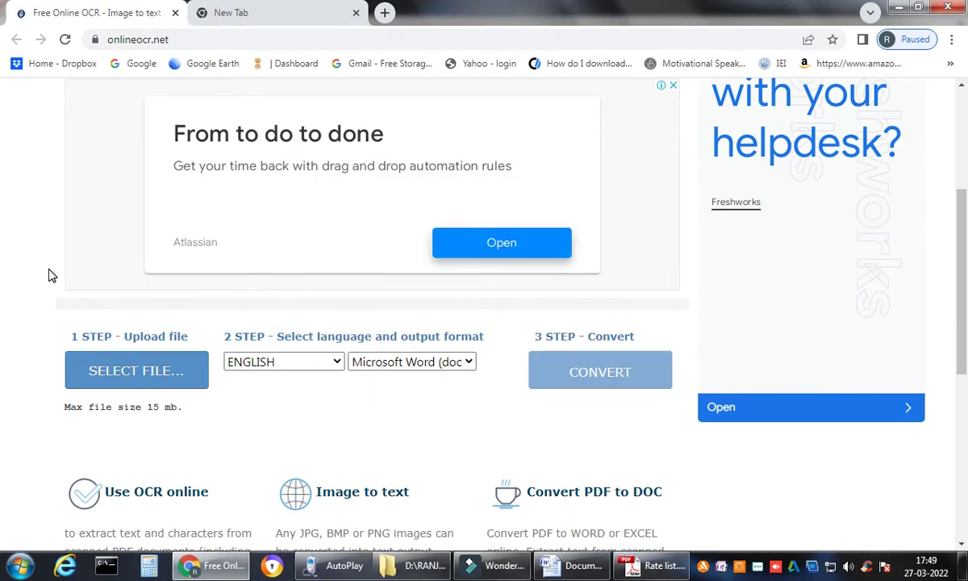
Upload the Rate list PDF from the DC RATE LIST folder to the OCR converter
left_click(112, 373)
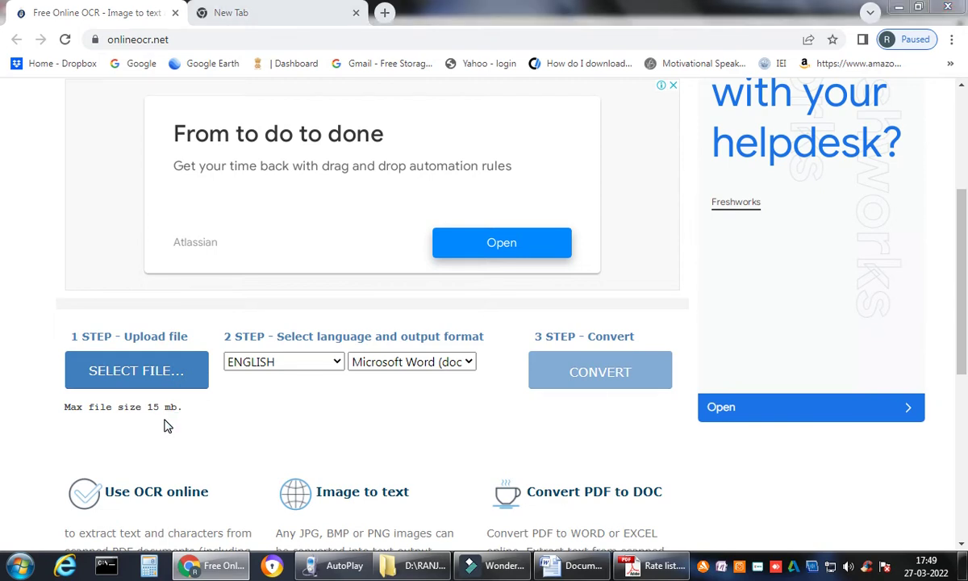
left_click(84, 355)
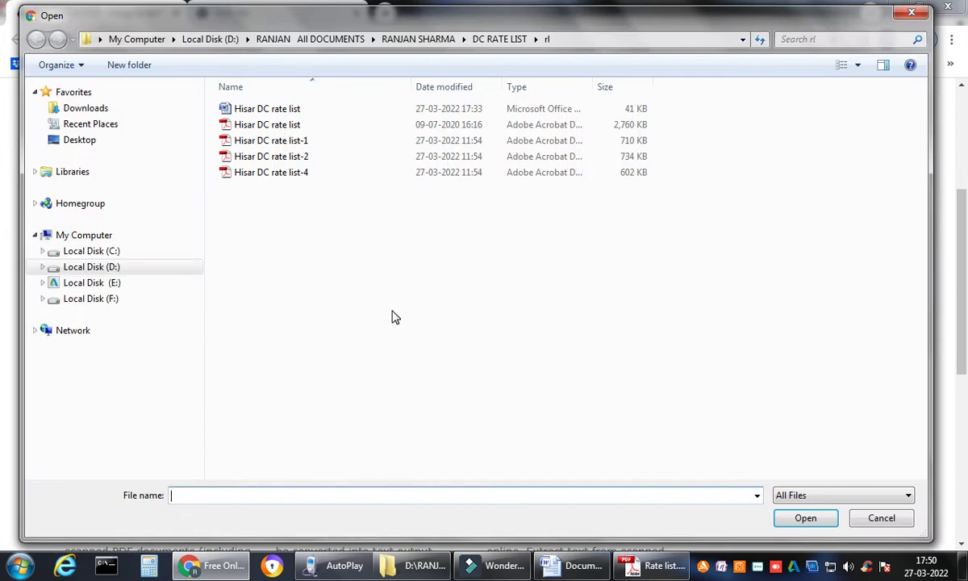
left_click(507, 45)
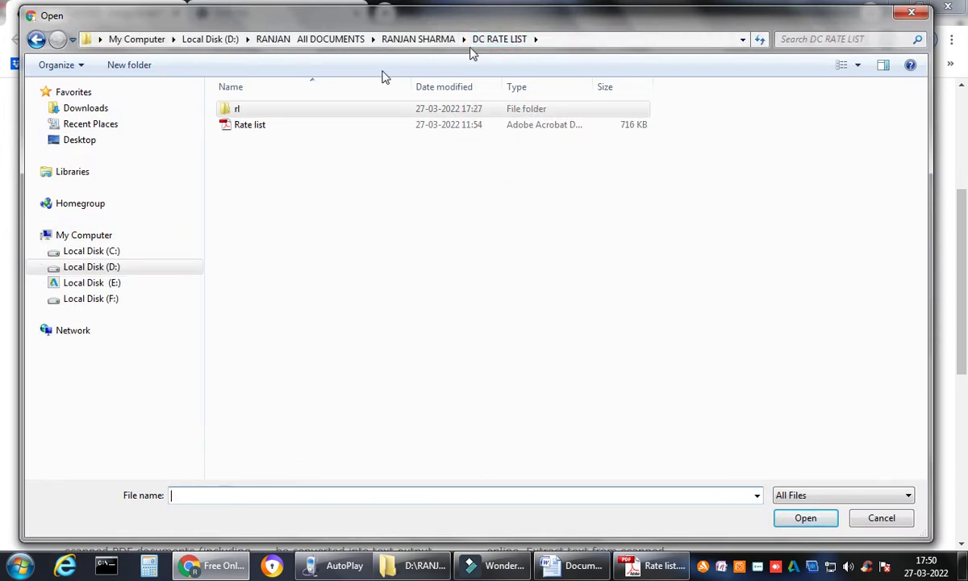
left_click(302, 150)
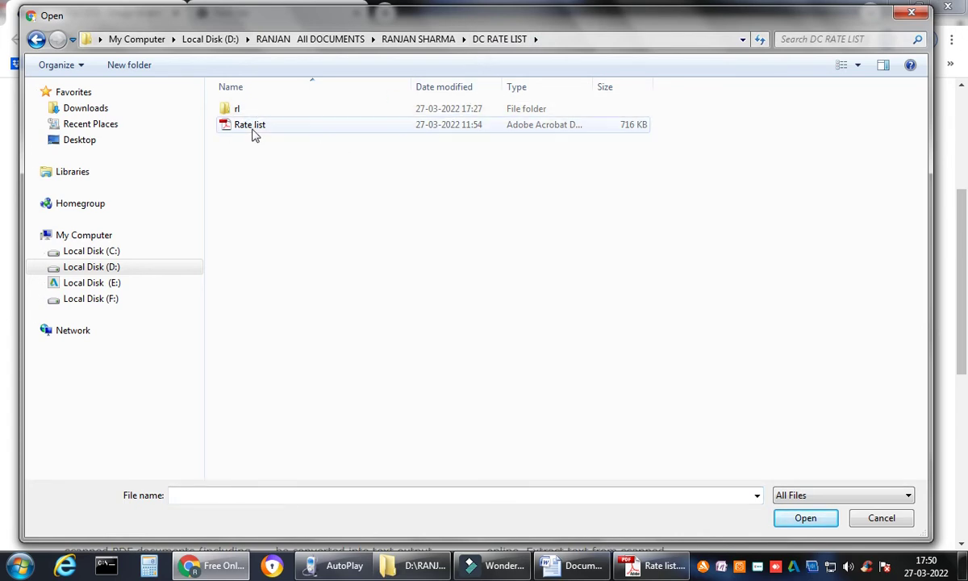
left_click(287, 126)
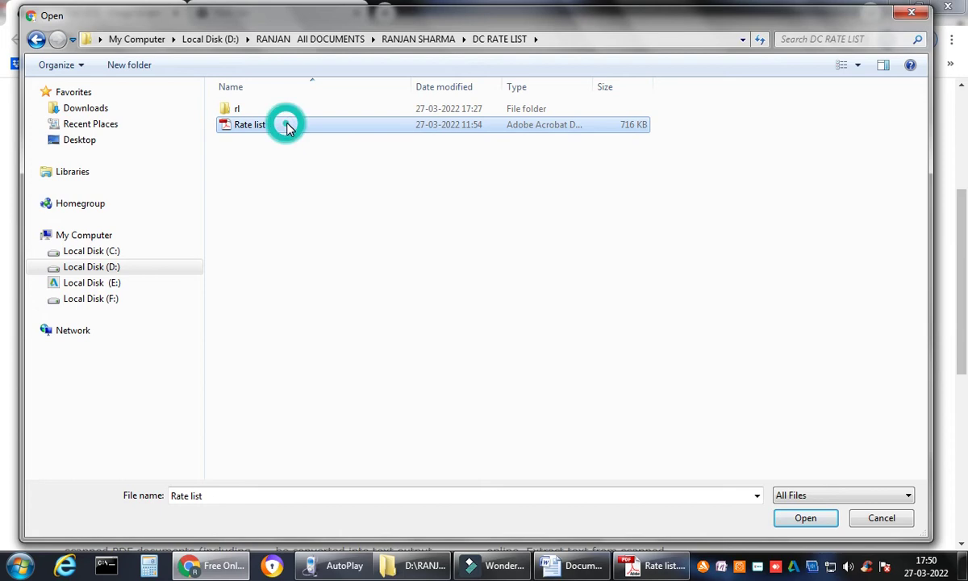
double_click(287, 125)
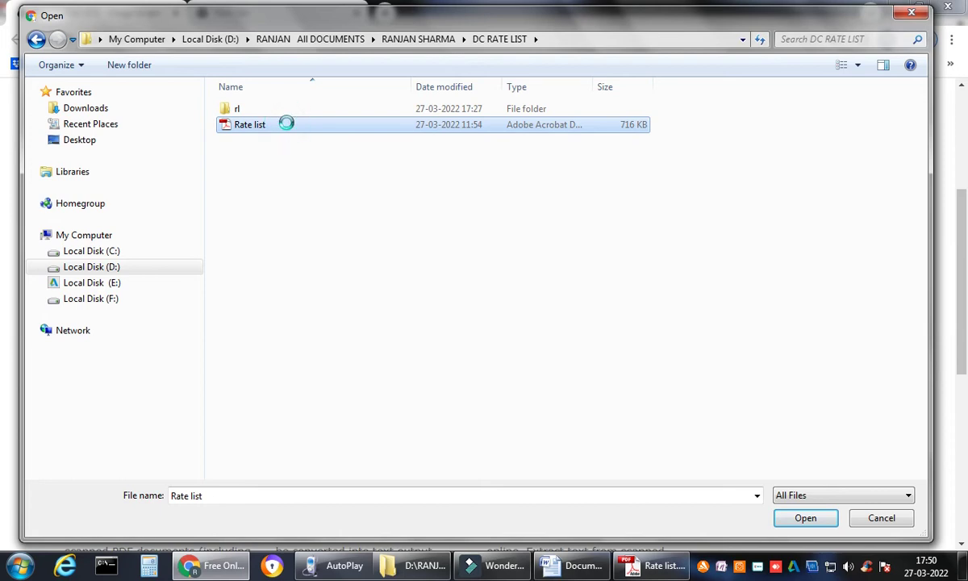
right_click(288, 127)
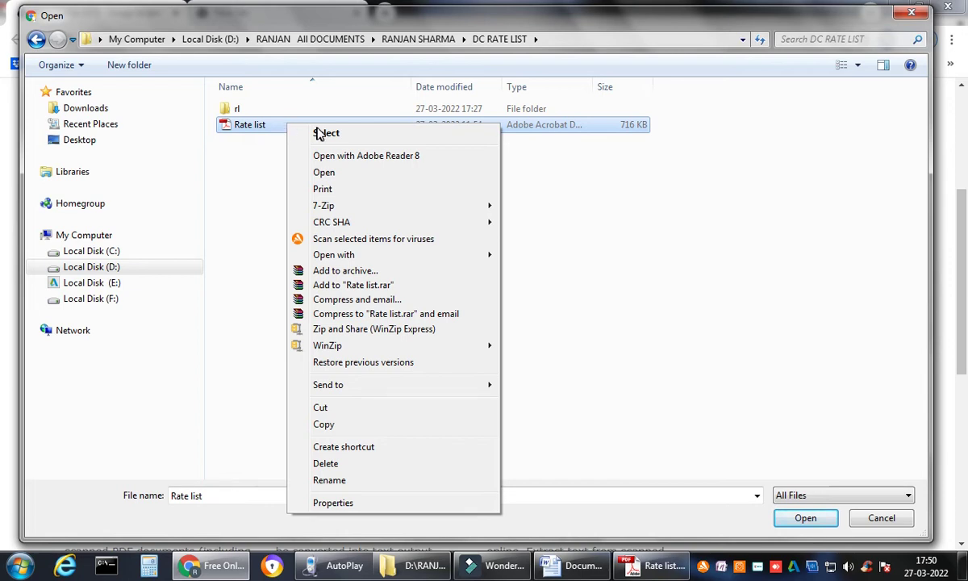
left_click(318, 132)
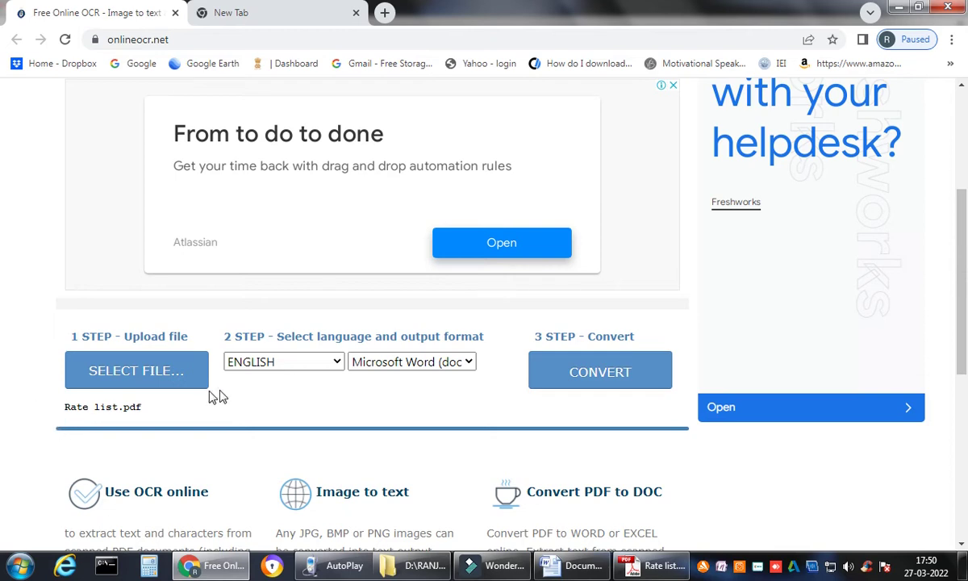
Convert the PDF to Microsoft Word using English recognition and save the output as Rate list in the DC RATE LIST folder
left_click(335, 363)
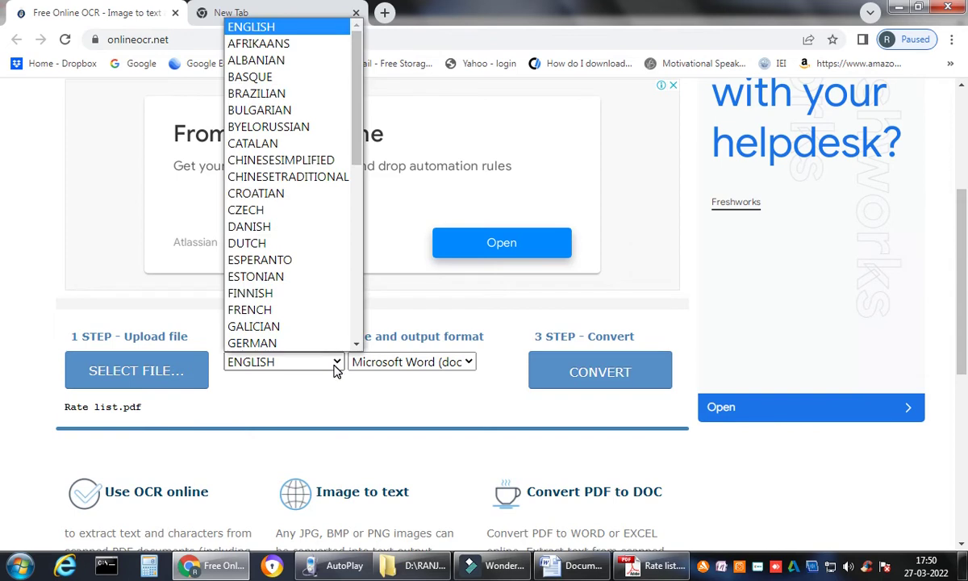
left_click(272, 25)
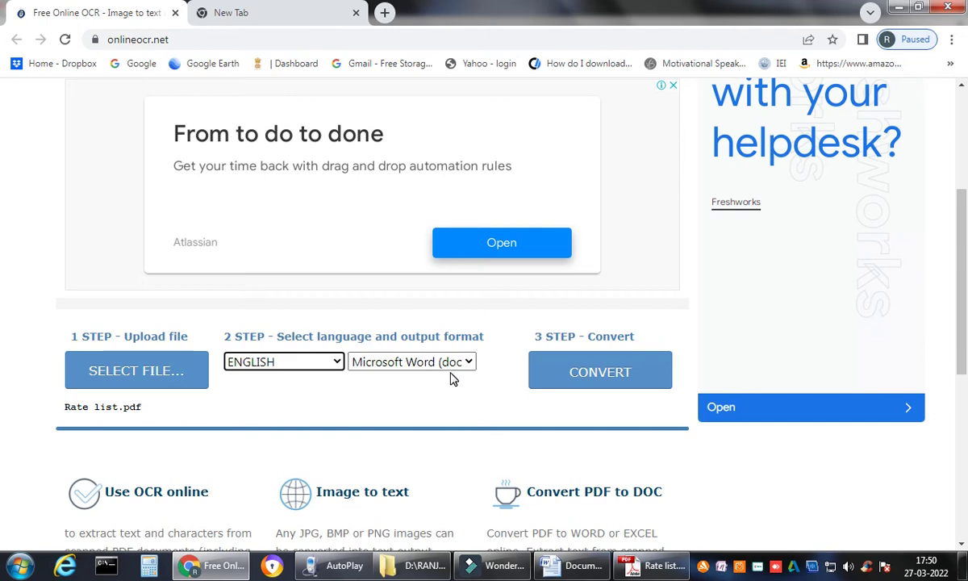
left_click(605, 374)
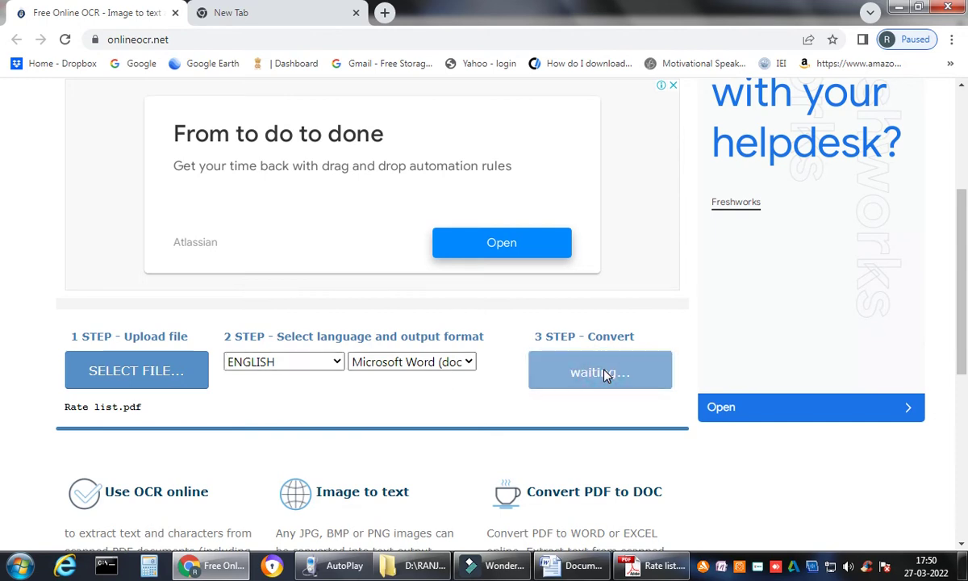
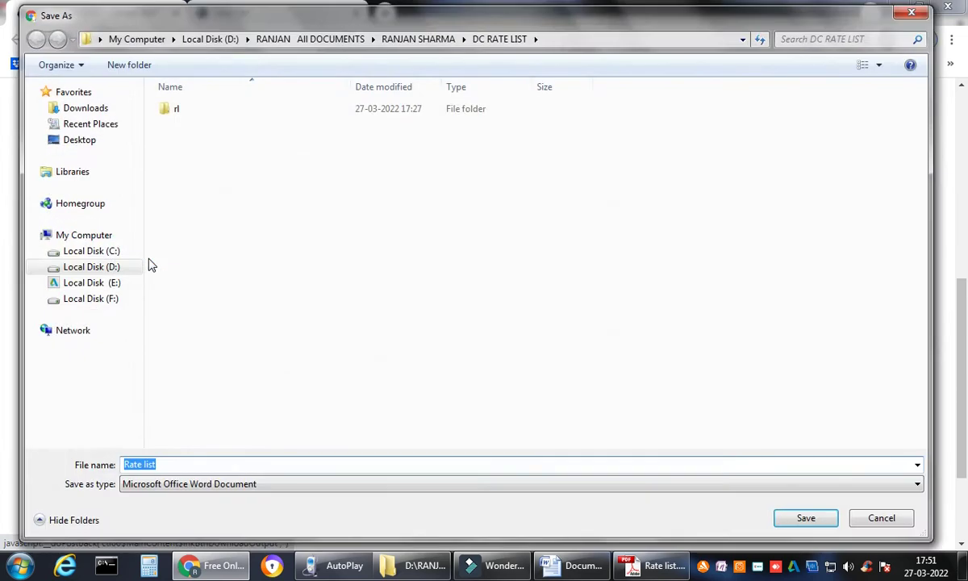
left_click(185, 464)
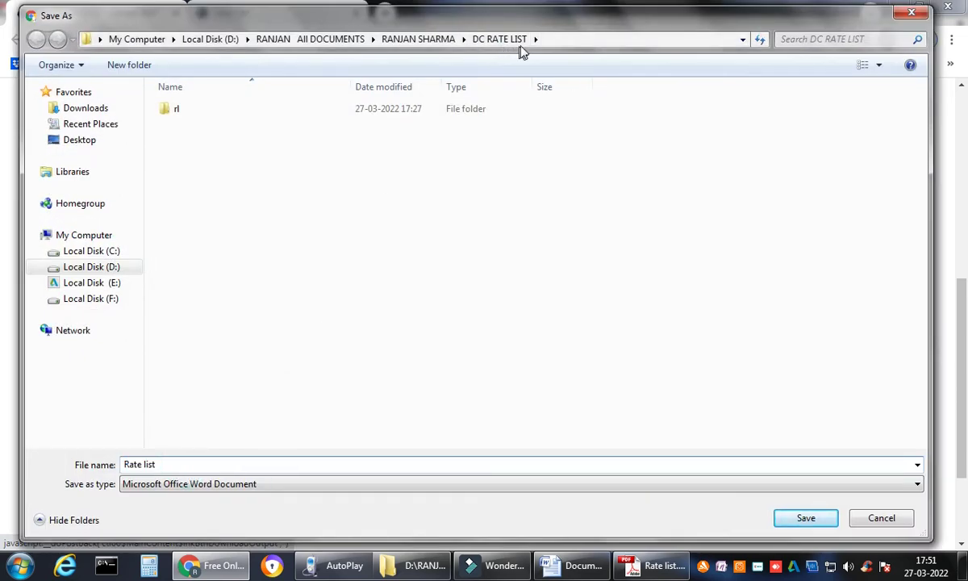
left_click(805, 519)
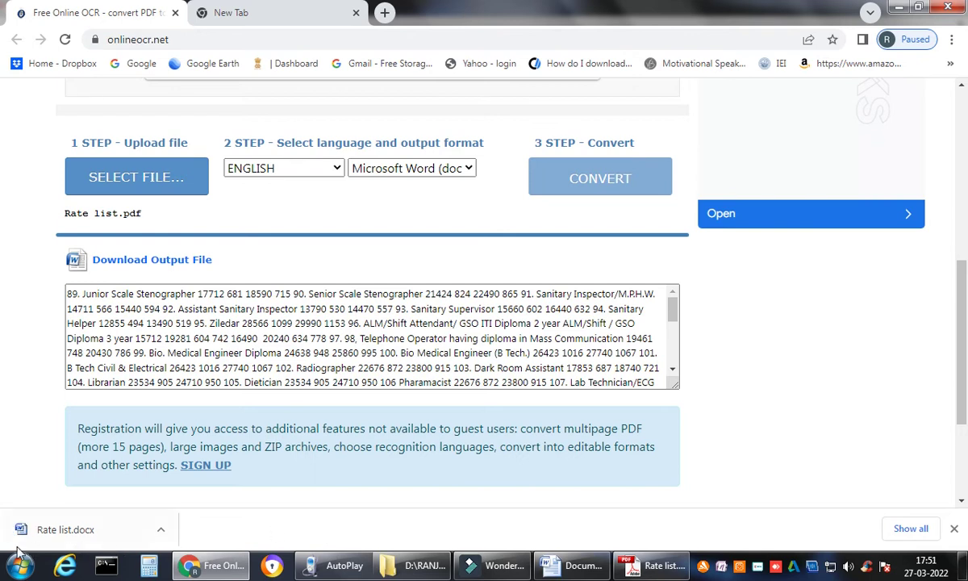
Switch to Microsoft Word and browse for a document to open in the DC RATE LIST folder on Local Disk (D:)
left_click(544, 565)
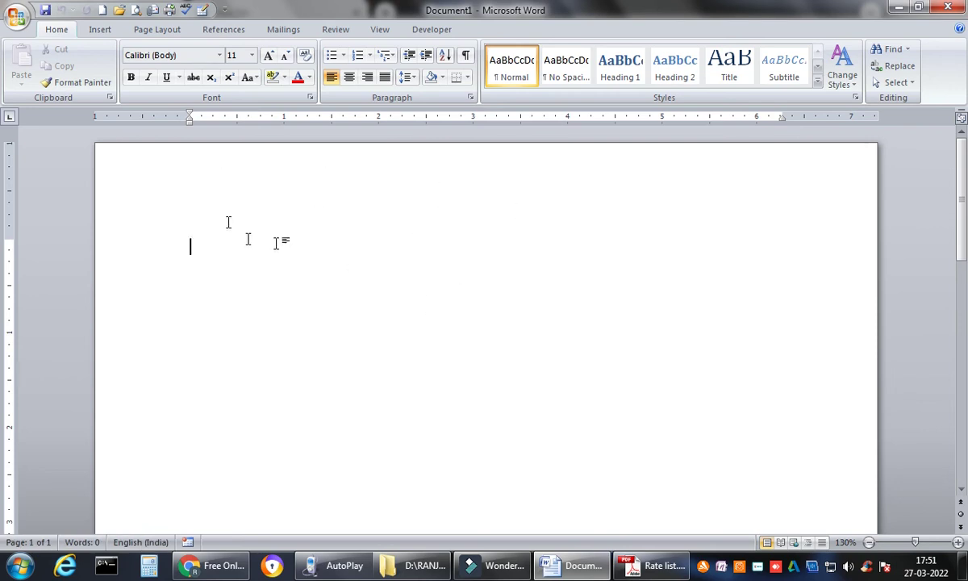
left_click(18, 18)
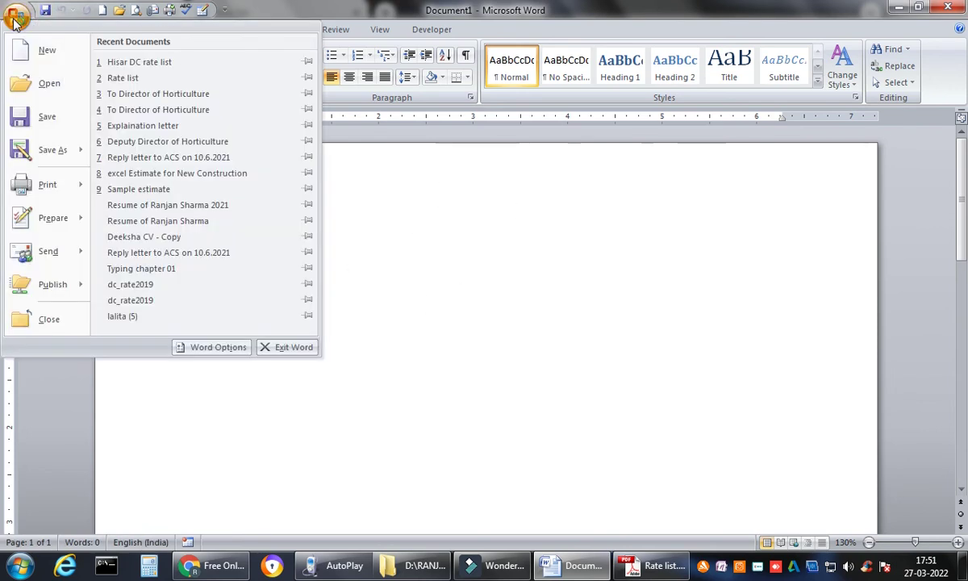
left_click(45, 89)
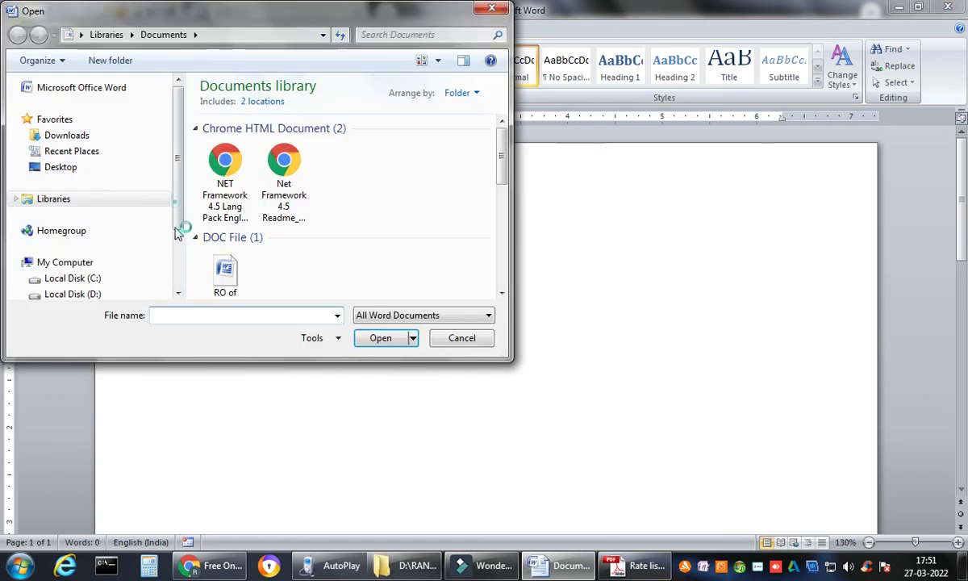
scroll(81, 242, "down", 1)
left_click(65, 241)
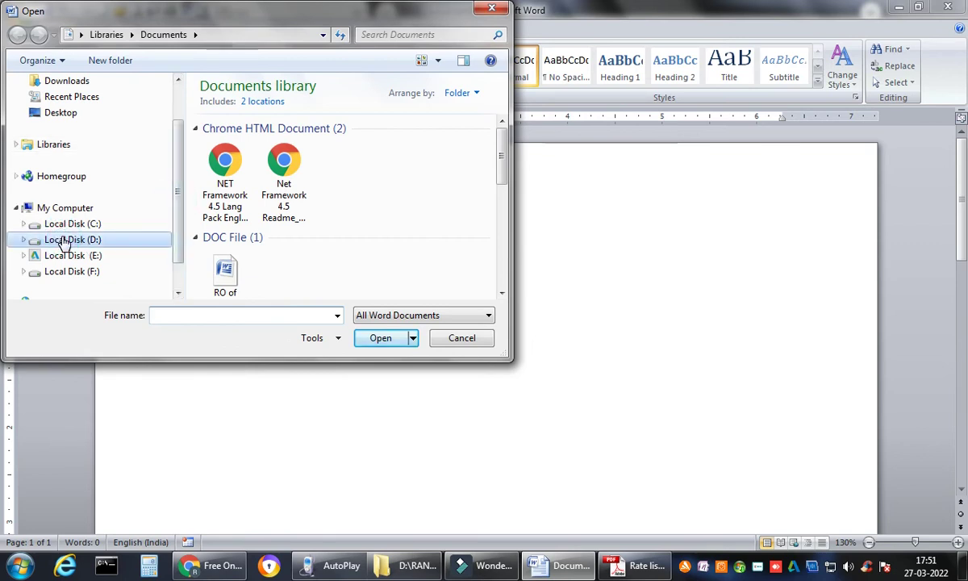
double_click(337, 161)
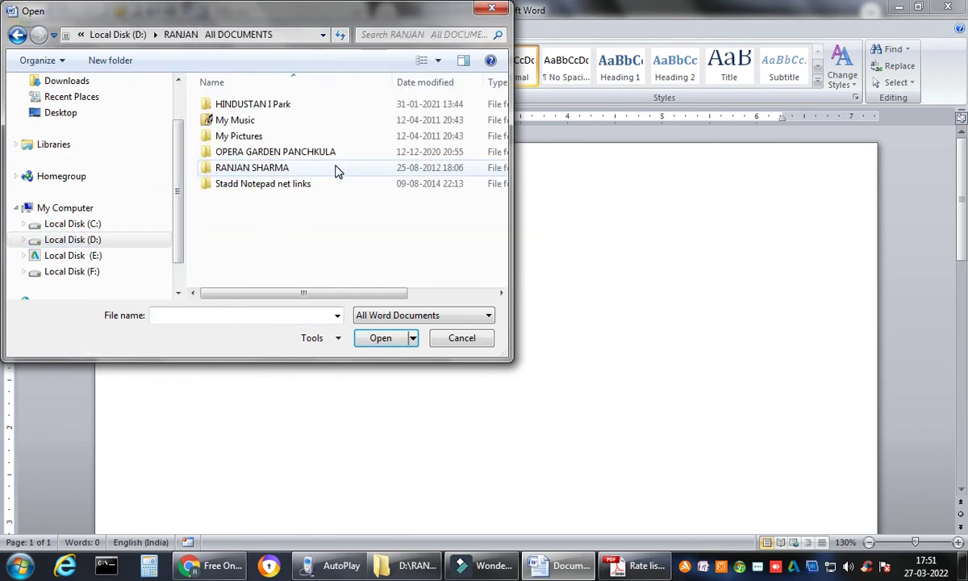
double_click(258, 171)
left_click_drag(506, 123, 502, 196)
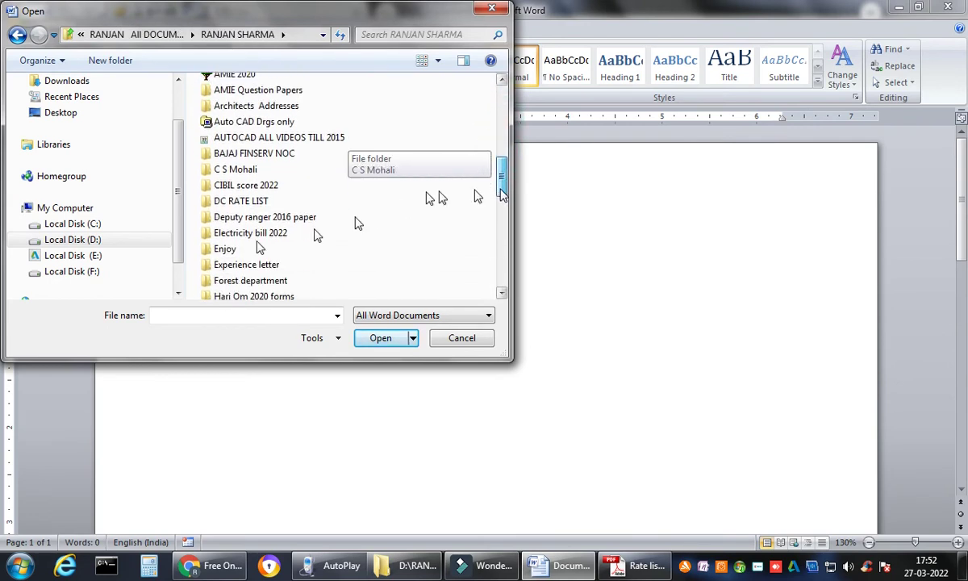
double_click(236, 200)
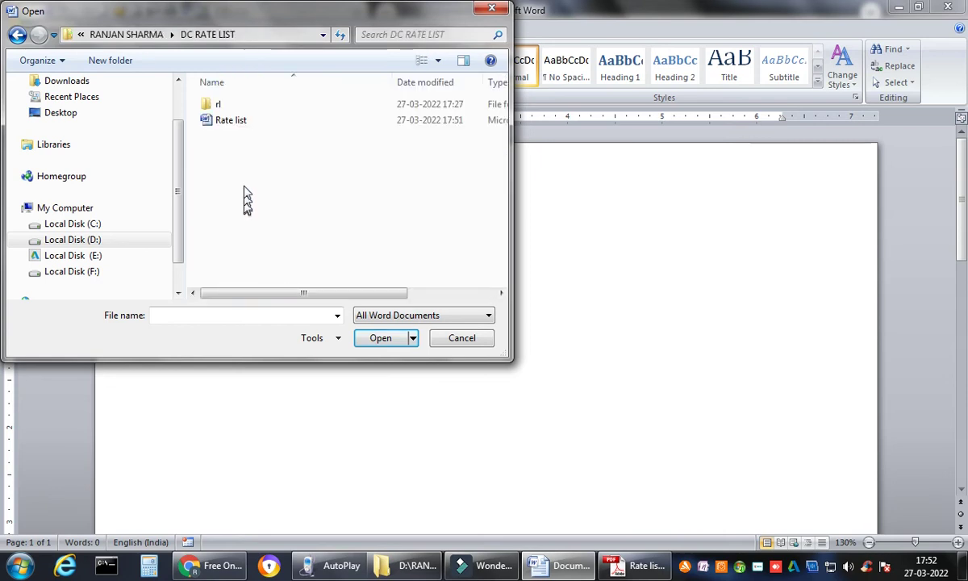
Open the converted Rate list document from the DC RATE LIST folder
left_click(238, 126)
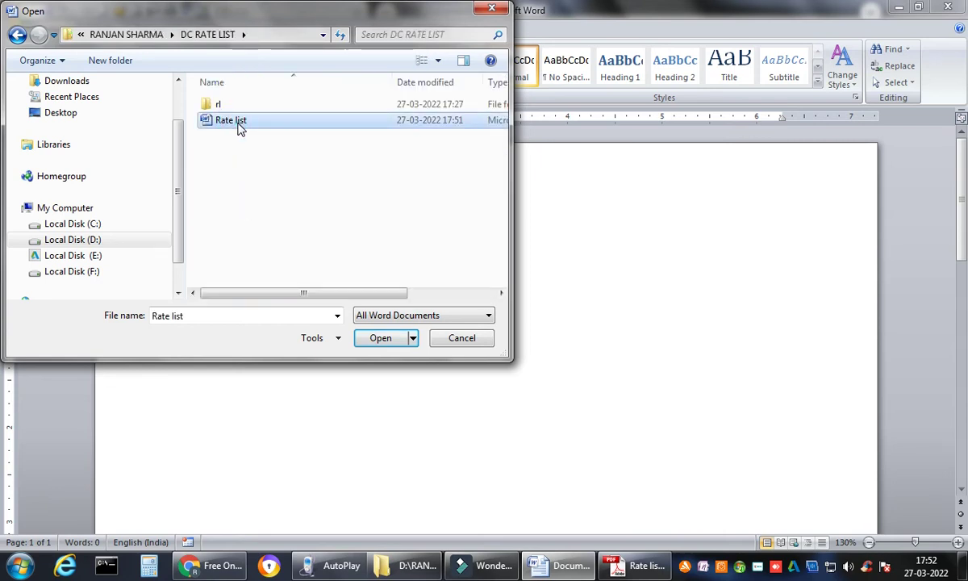
double_click(239, 127)
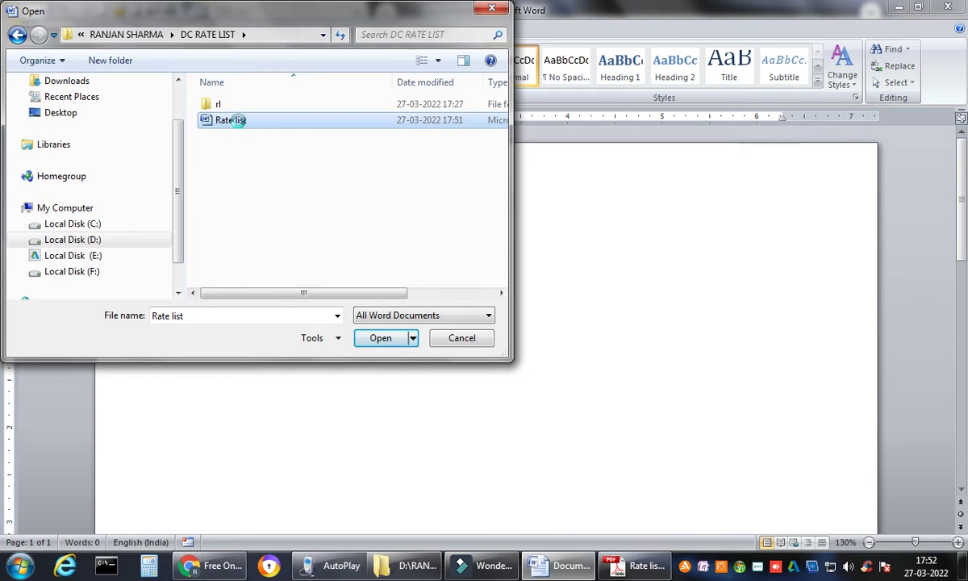
right_click(239, 127)
left_click(296, 91)
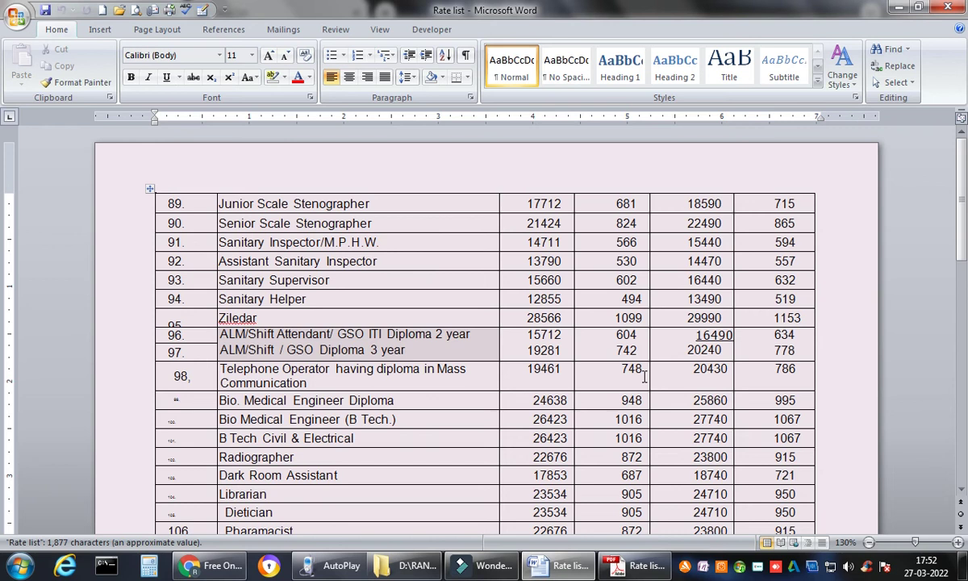
Examine the converted rate table's rows and check that text and number cells accept the cursor
left_click(616, 373)
scroll(452, 347, "down", 2)
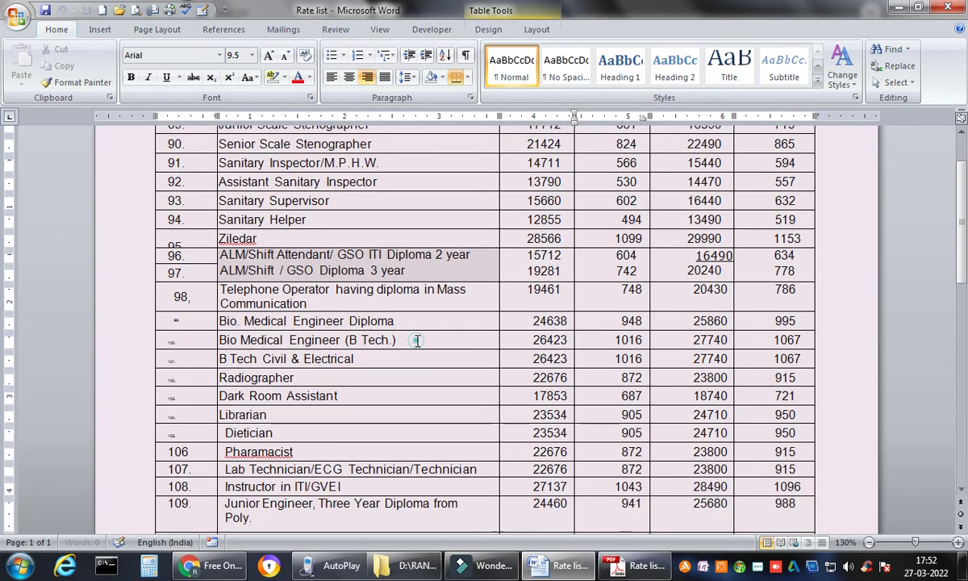
left_click(417, 341)
scroll(417, 339, "up", 2)
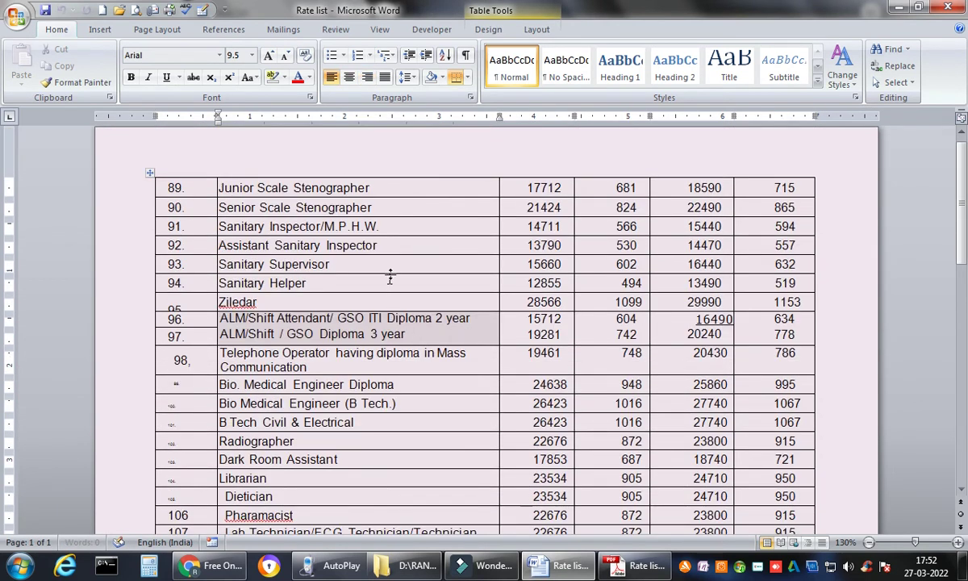
left_click(410, 243)
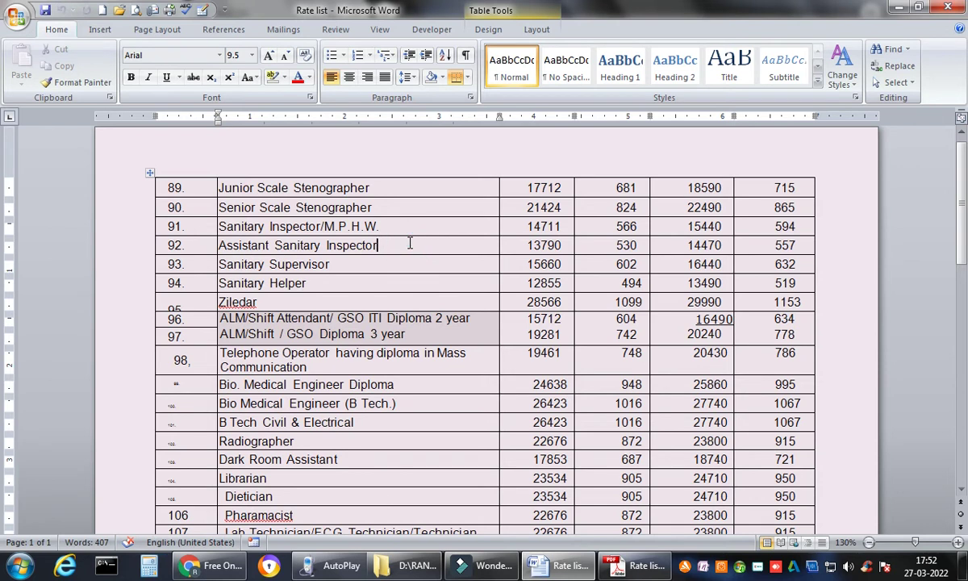
left_click(186, 213)
left_click(421, 226)
left_click(520, 224)
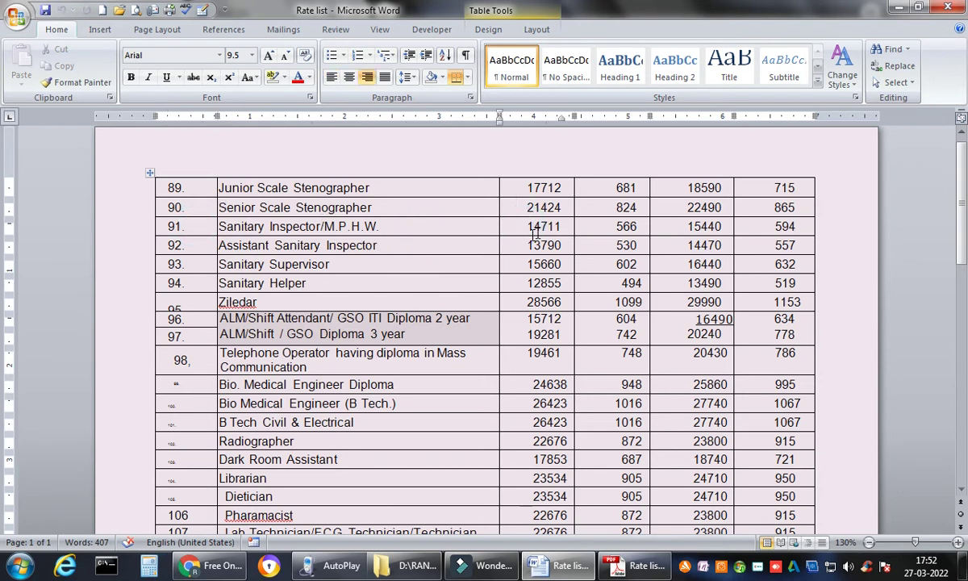
Delete the last-column value in row 92, Assistant Sanitary Inspector
left_click(801, 245)
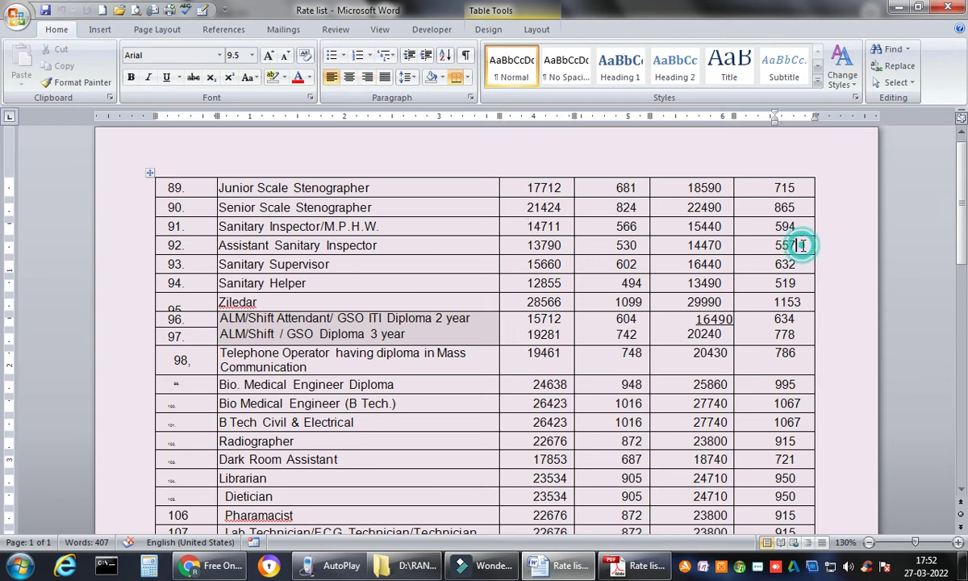
key("BackSpace")
key("BackSpace")
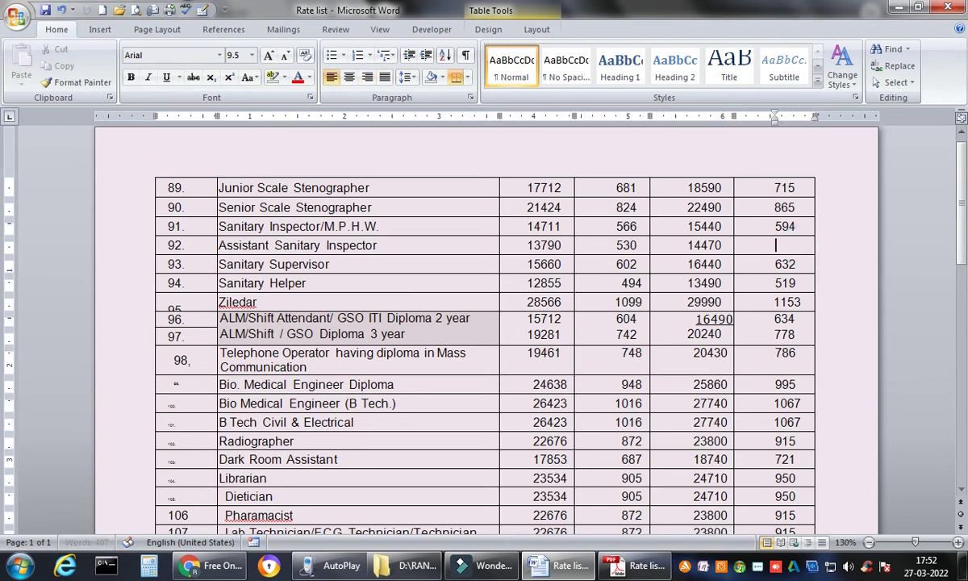
left_click(678, 238)
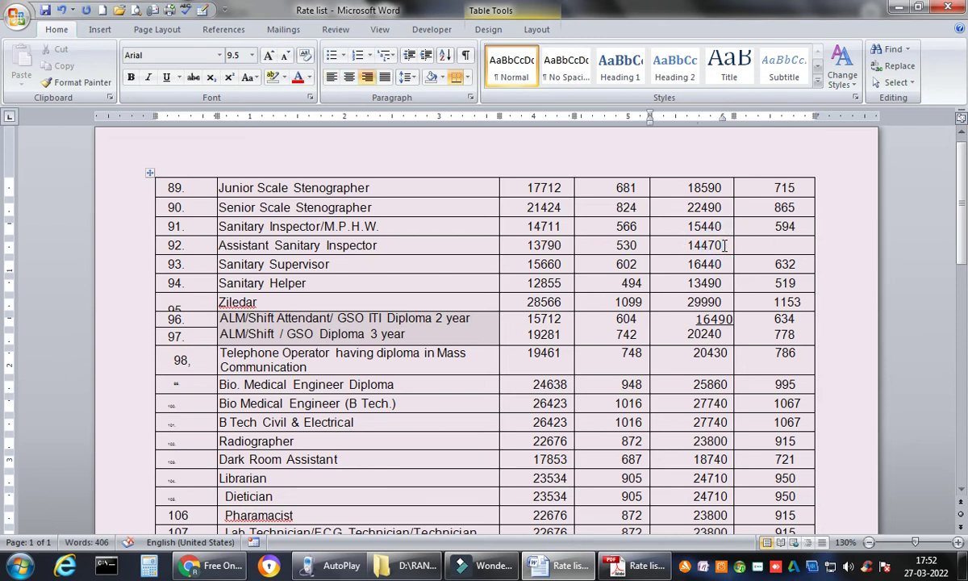
Enter 557 in the last column of row 92, Assistant Sanitary Inspector
left_click(774, 245)
type("jklkj")
key("BackSpace")
key("BackSpace")
key("BackSpace")
key("BackSpace")
key("BackSpace")
type("557")
Search the converted document for Librarian and uncover the matching table row
scroll(774, 245, "down", 1)
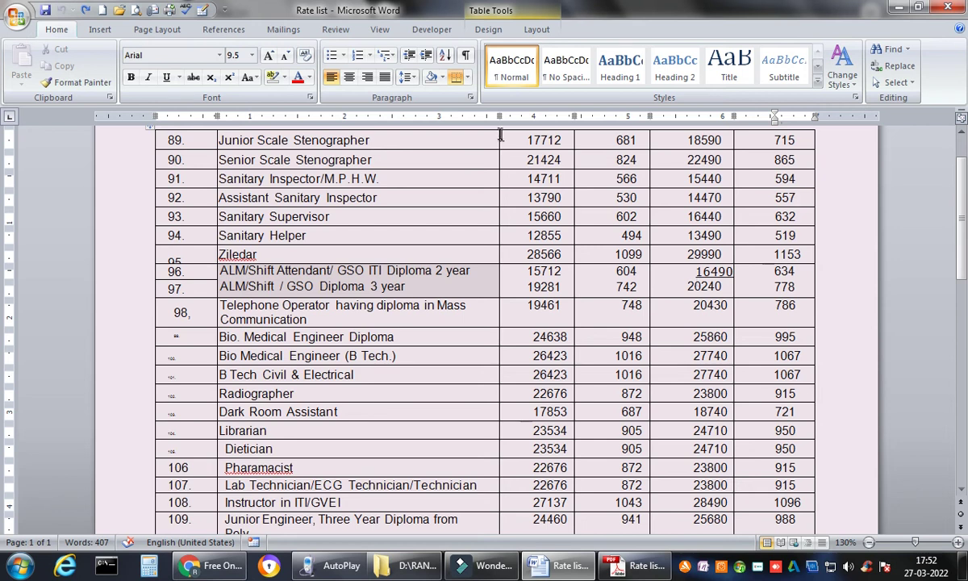
scroll(662, 306, "down", 1)
left_click(757, 384)
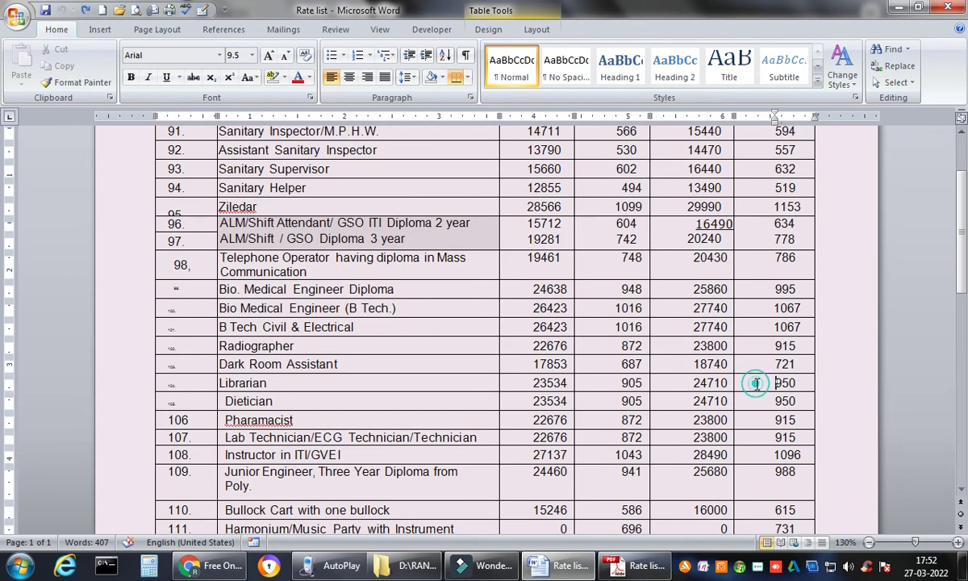
left_click(755, 383)
key("ctrl+f")
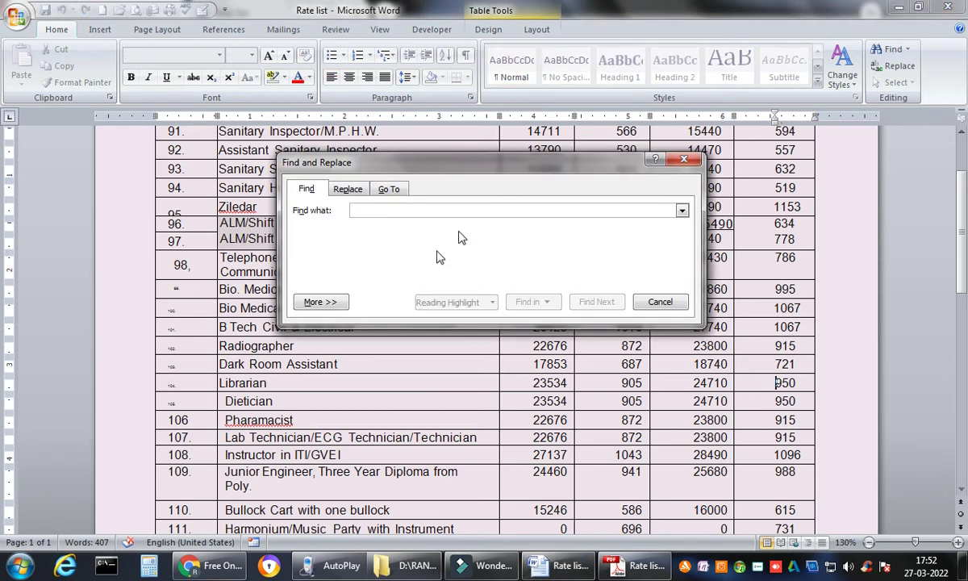
left_click(492, 211)
type("li")
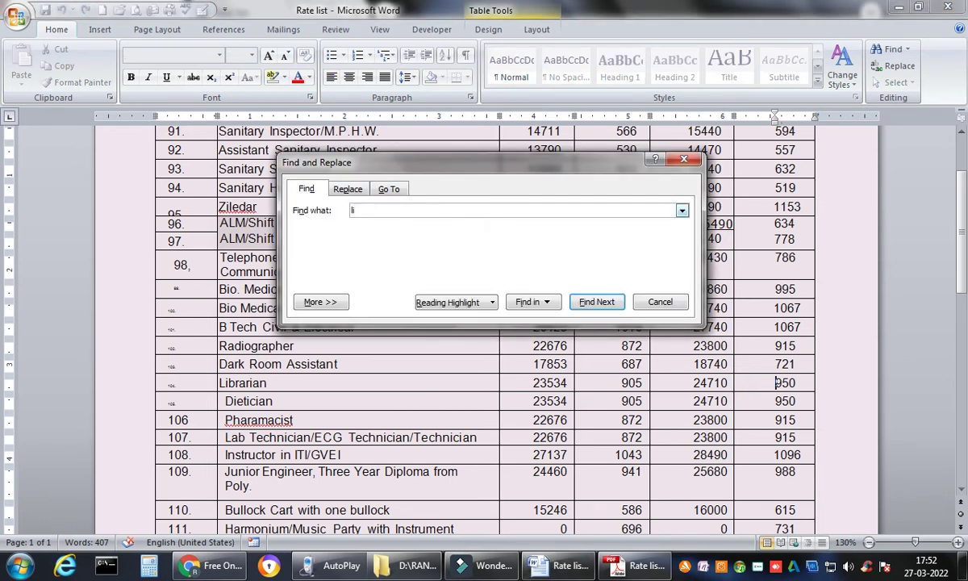
key("BackSpace")
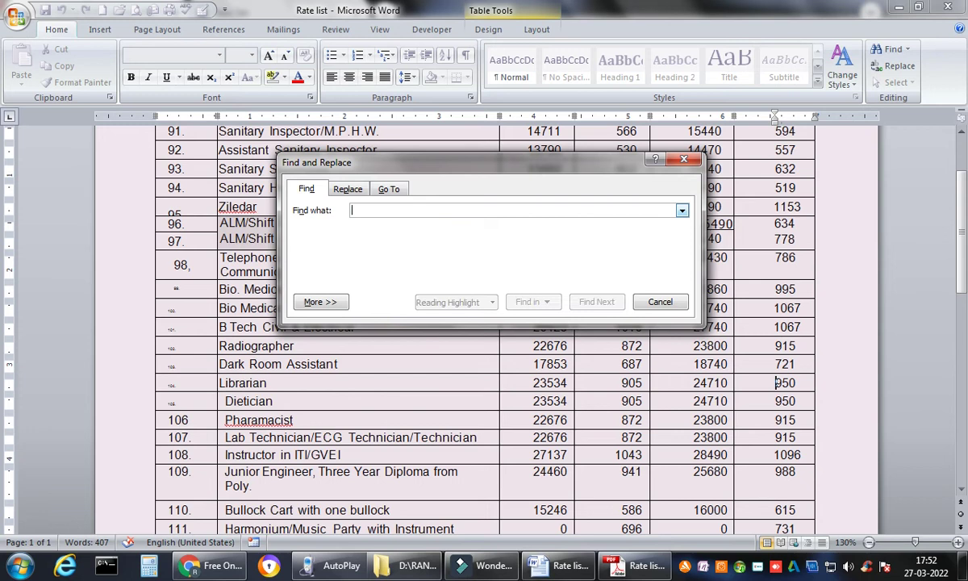
type("Librarian")
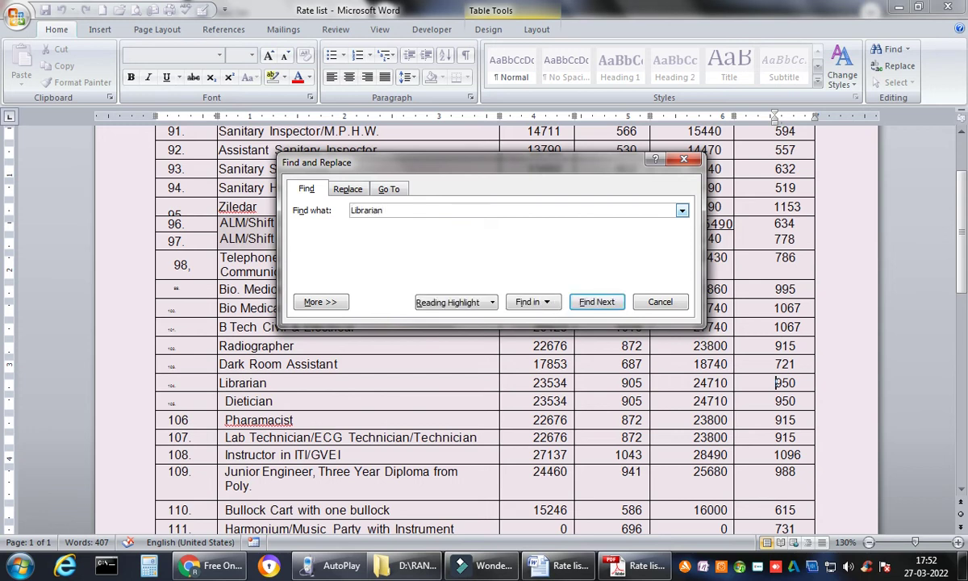
left_click(597, 302)
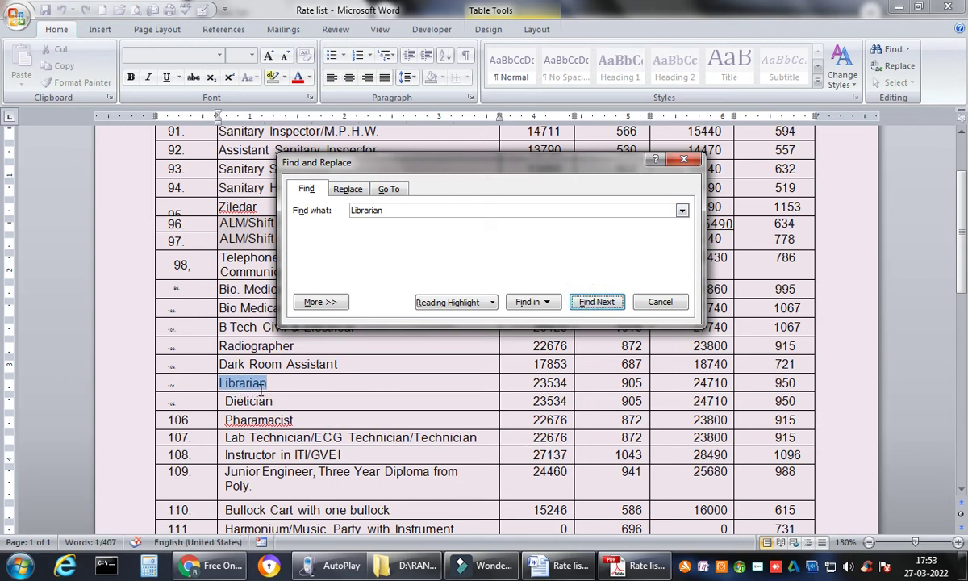
left_click_drag(521, 168, 515, 161)
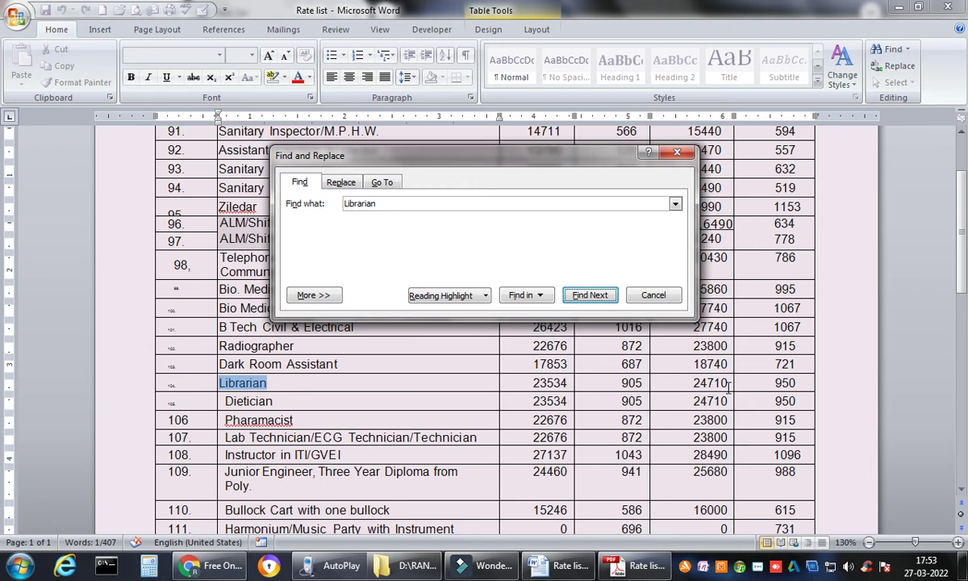
Keep the current Windows color scheme with the option to be asked again, and close the Find and Replace dialog
left_click_drag(462, 203, 348, 205)
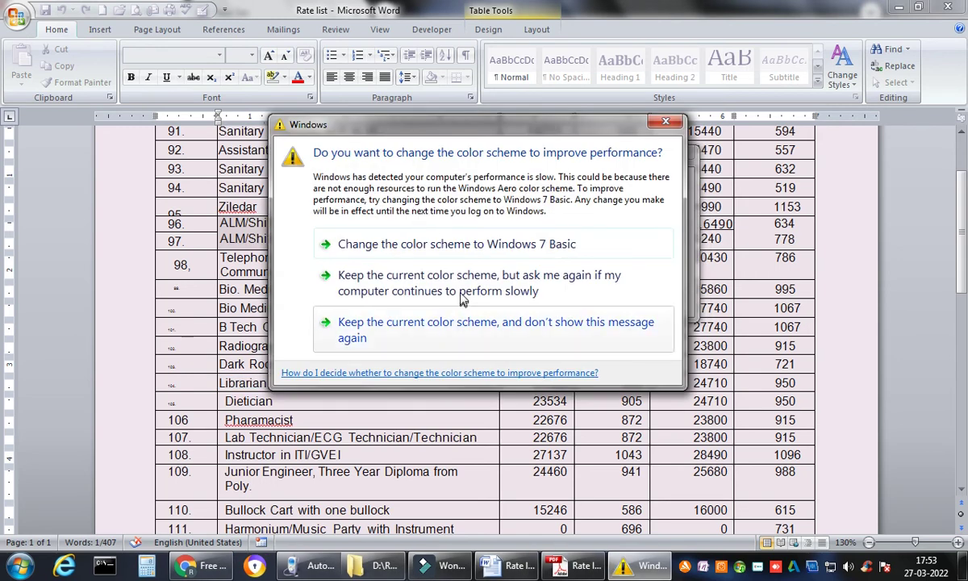
left_click(462, 295)
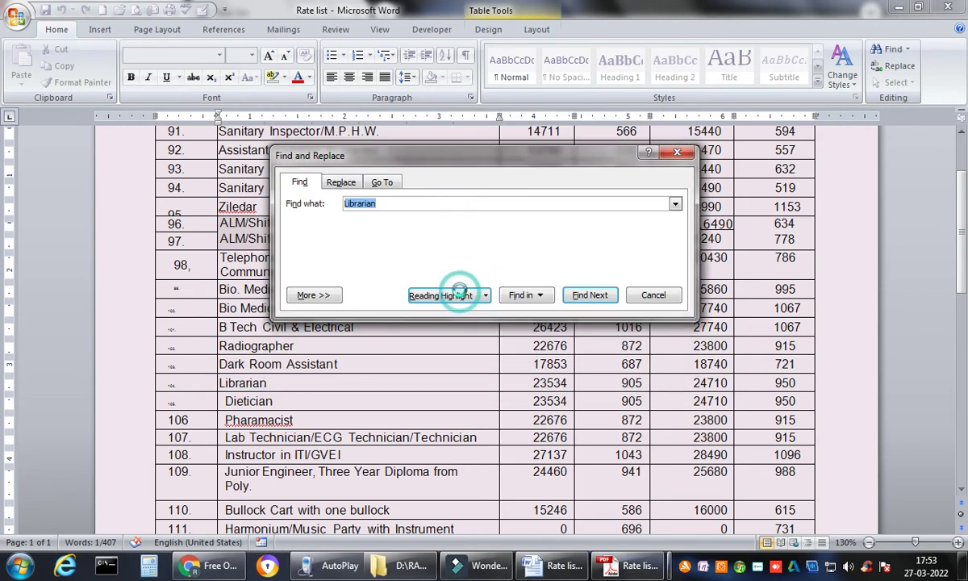
left_click(676, 154)
Look through the table's lower rows and search the document for lift operator
scroll(683, 410, "down", 5)
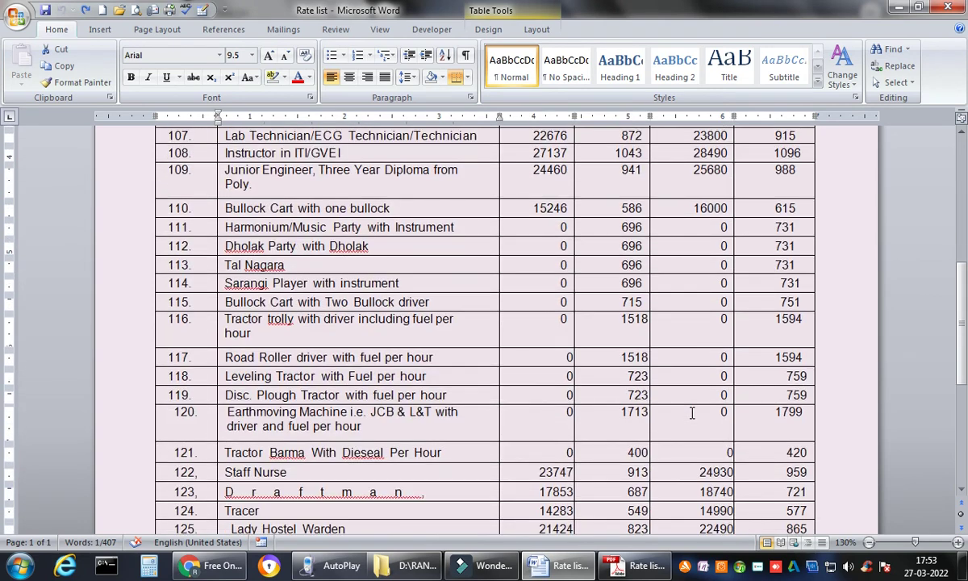
scroll(691, 413, "down", 4)
scroll(691, 412, "up", 7)
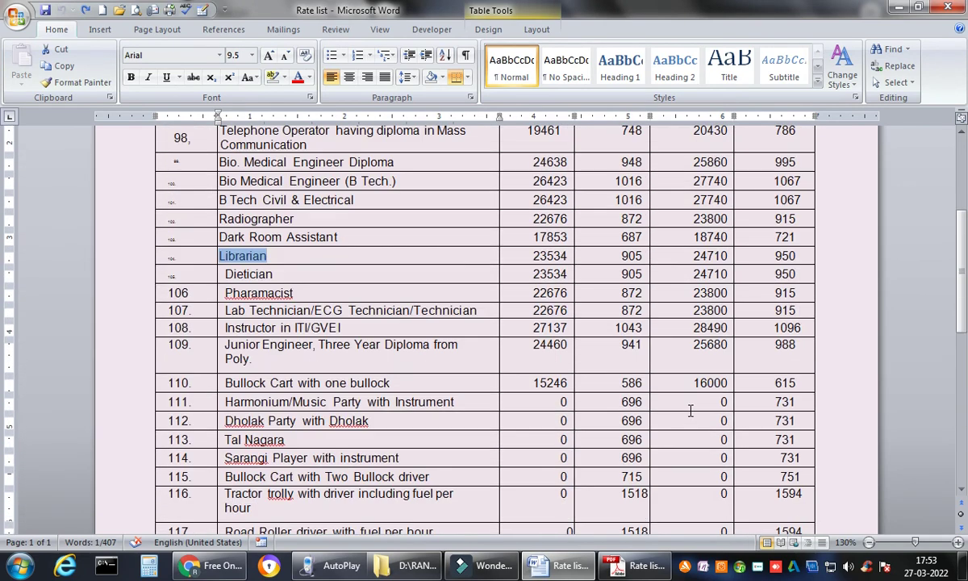
left_click(373, 260)
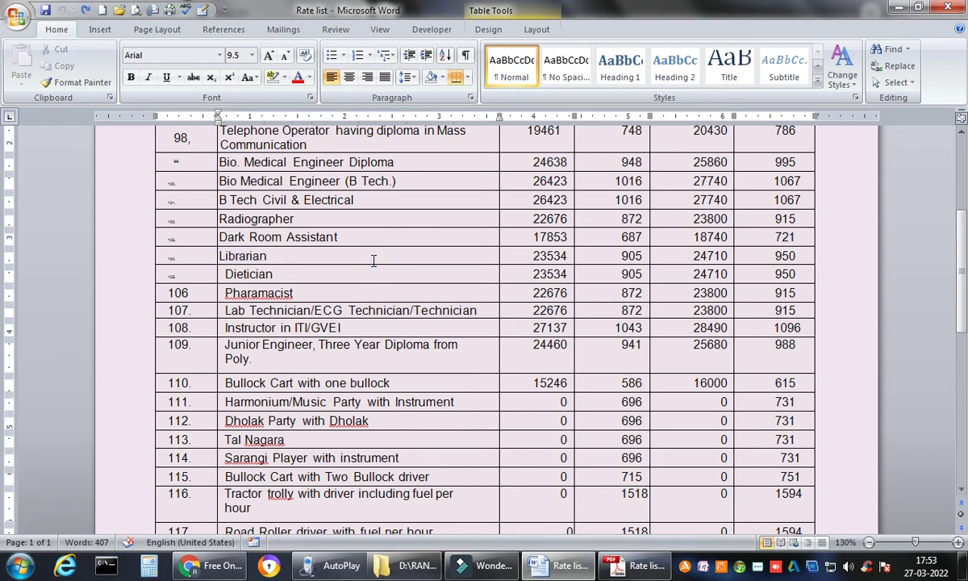
key("ctrl+f")
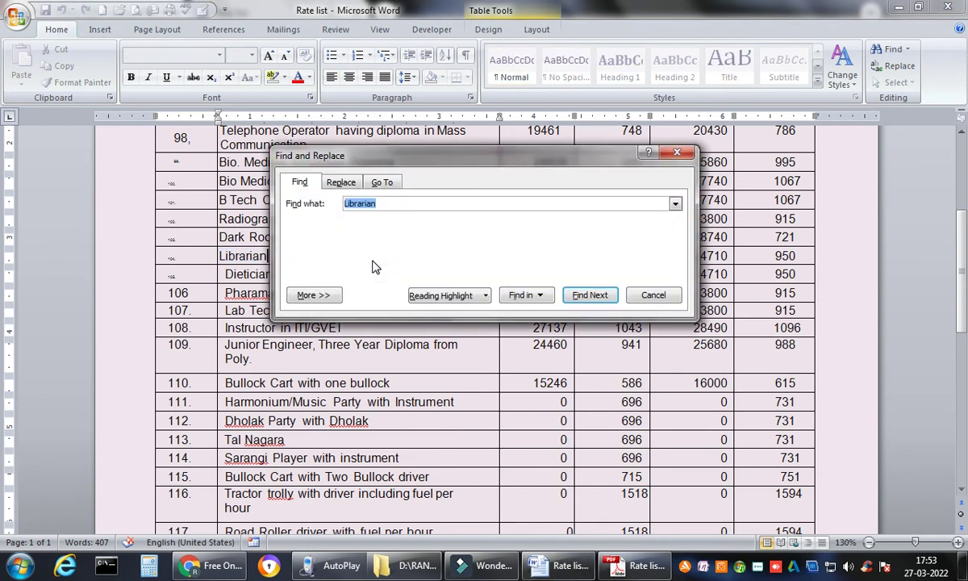
type("lift operator")
left_click(590, 294)
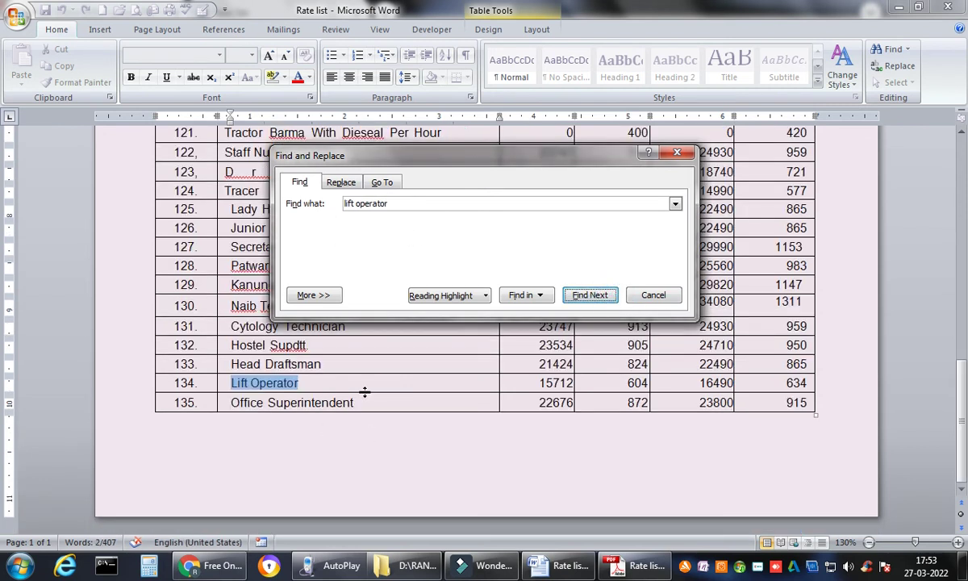
Search the document for Junior and close the Find and Replace dialog
left_click(398, 205)
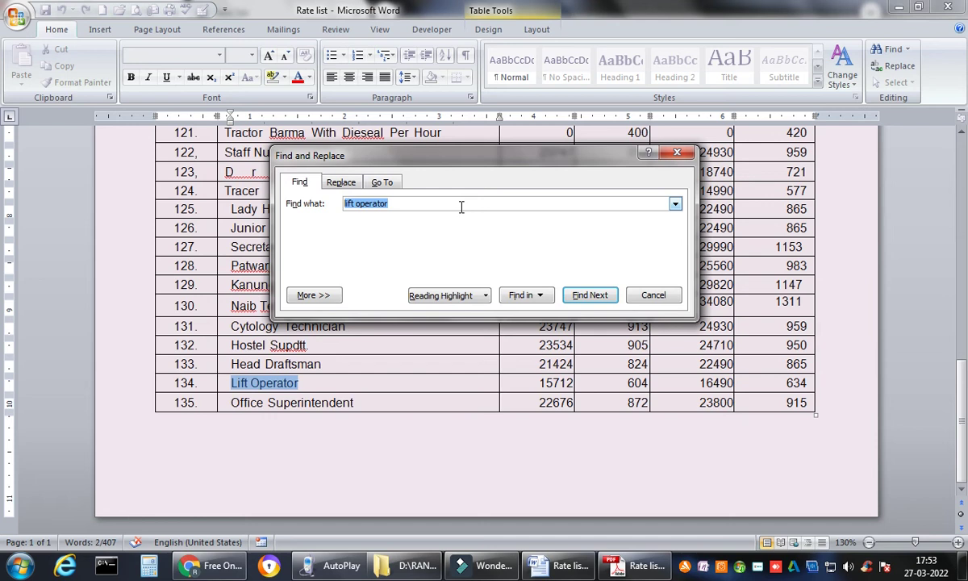
type("Junior")
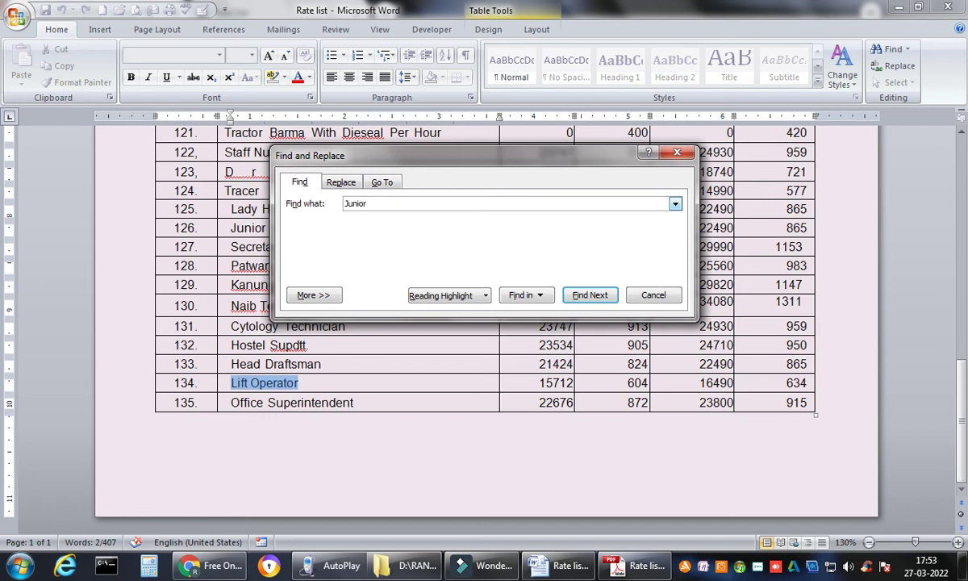
left_click(589, 296)
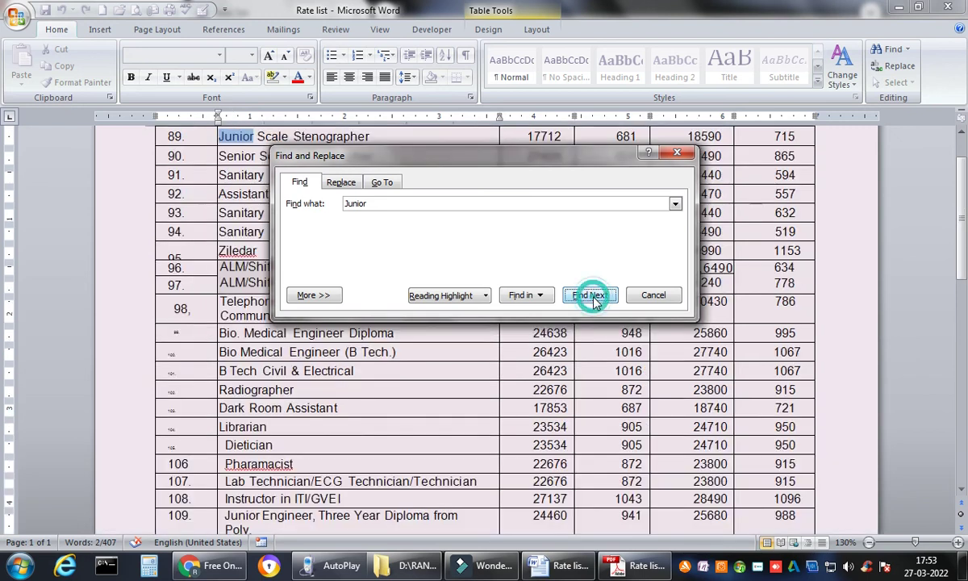
left_click(676, 152)
Check that the first and third rate cells of row 89, Junior Scale Stenographer, accept the cursor
scroll(549, 189, "up", 1)
left_click(550, 190)
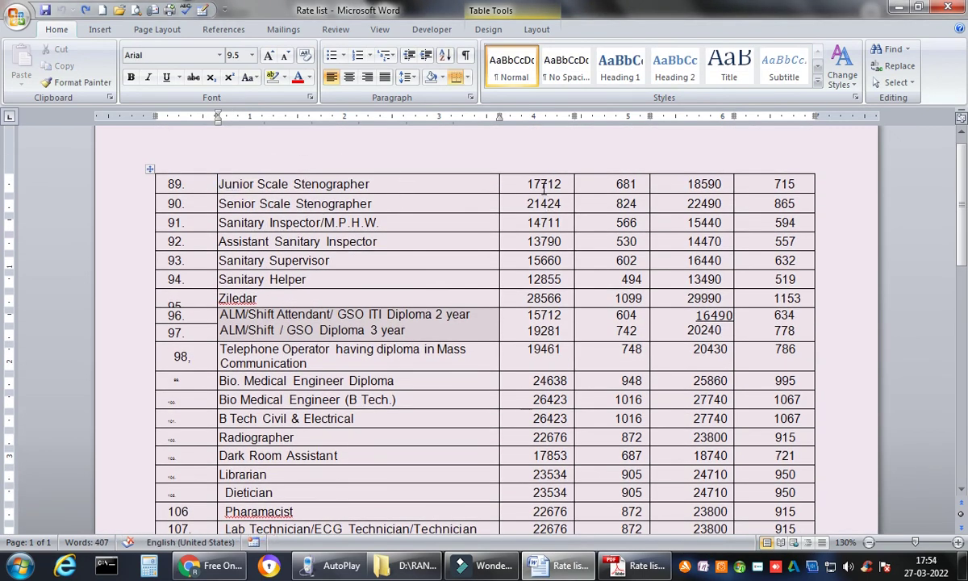
left_click(700, 185)
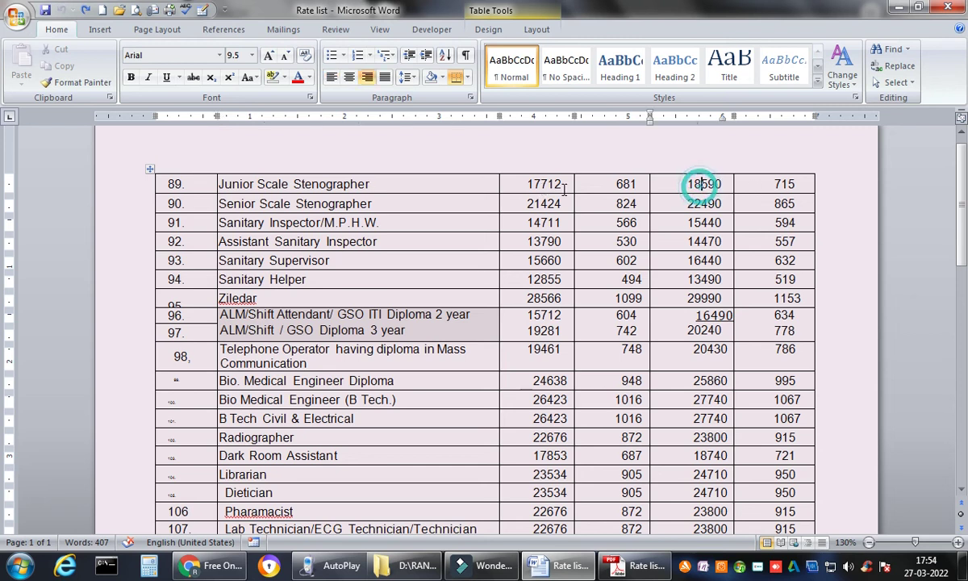
left_click(546, 185)
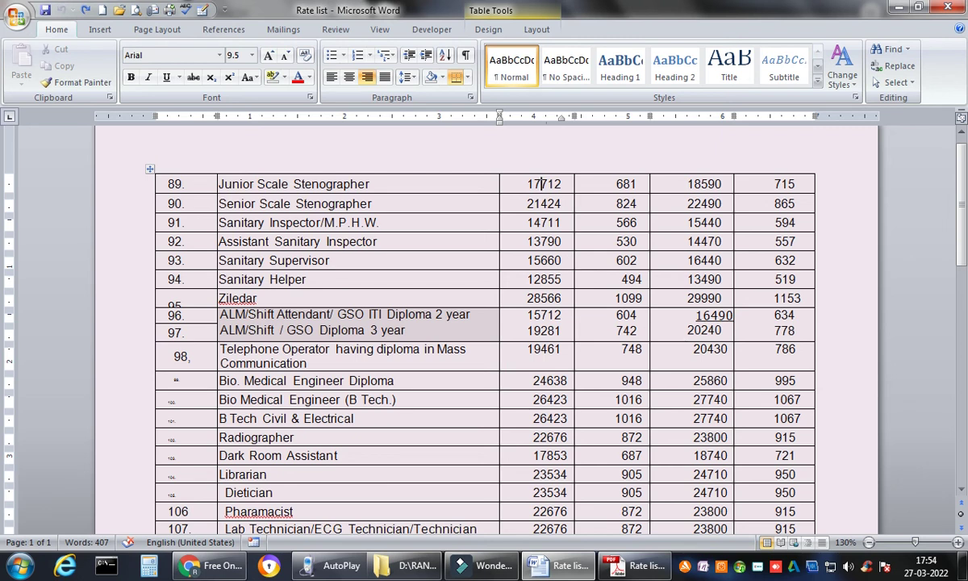
Switch to the onlineocr.net page in Chrome and review its upload, format and convert sections
left_click(212, 565)
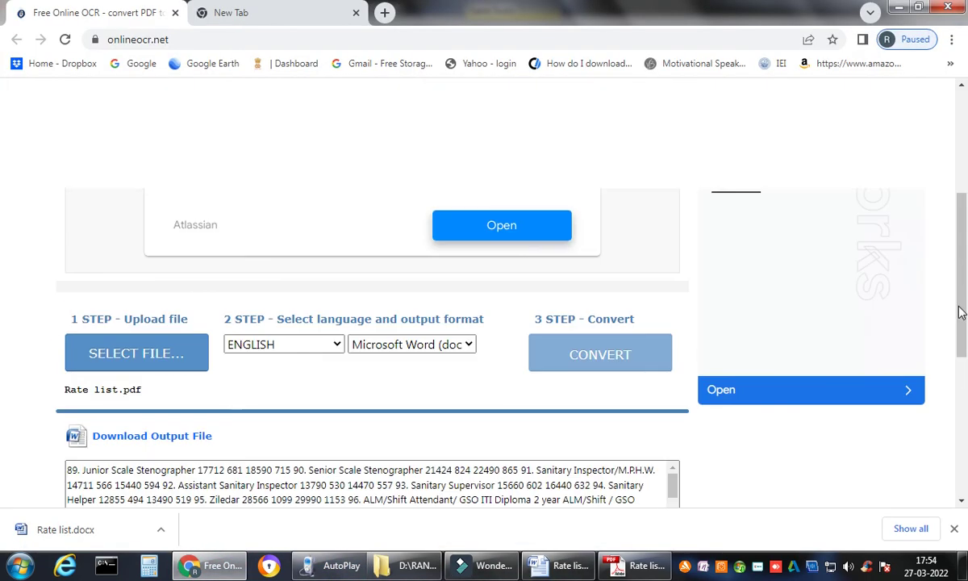
scroll(960, 313, "up", 3)
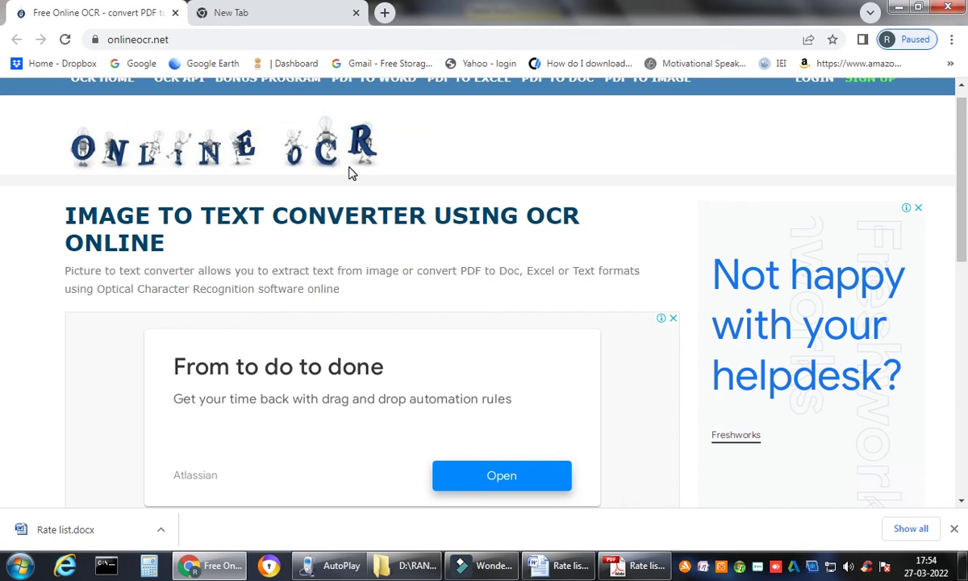
scroll(162, 277, "down", 3)
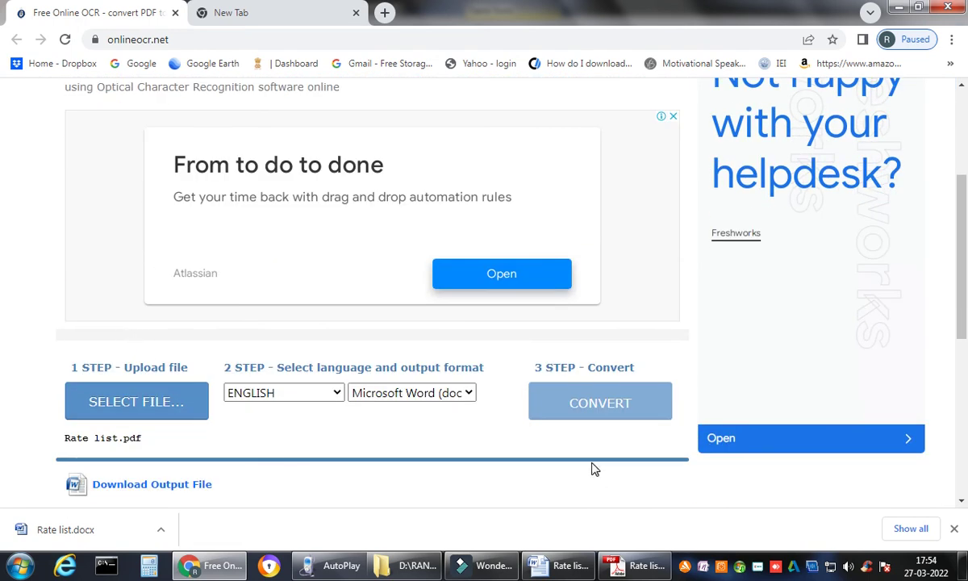
Switch to Adobe Reader and review the scanned Rate list PDF's table from row 89 down to row 111
left_click(637, 565)
scroll(619, 327, "up", 3)
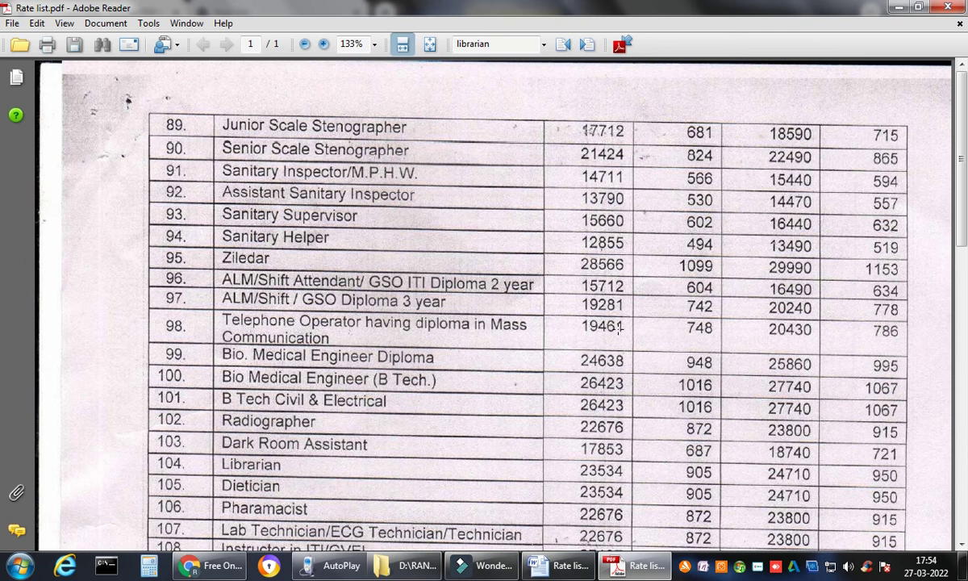
scroll(618, 326, "down", 2)
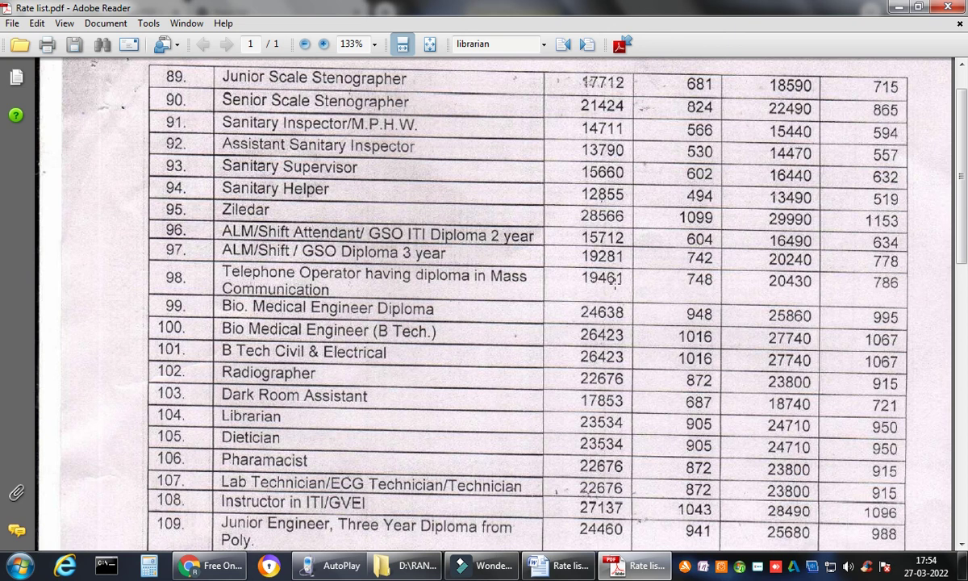
scroll(653, 305, "down", 2)
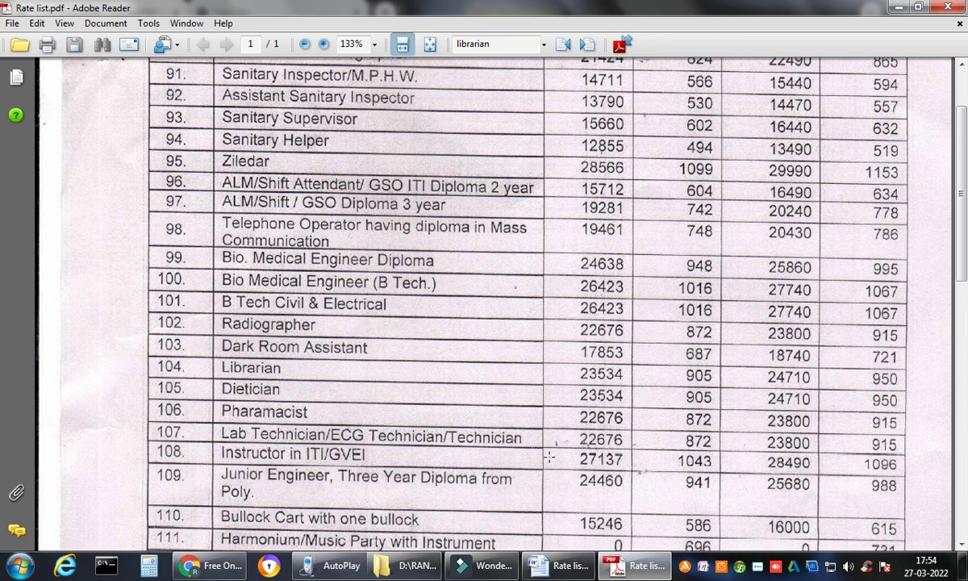
Switch back to the converted Rate list document in Microsoft Word
left_click(562, 565)
left_click(480, 313)
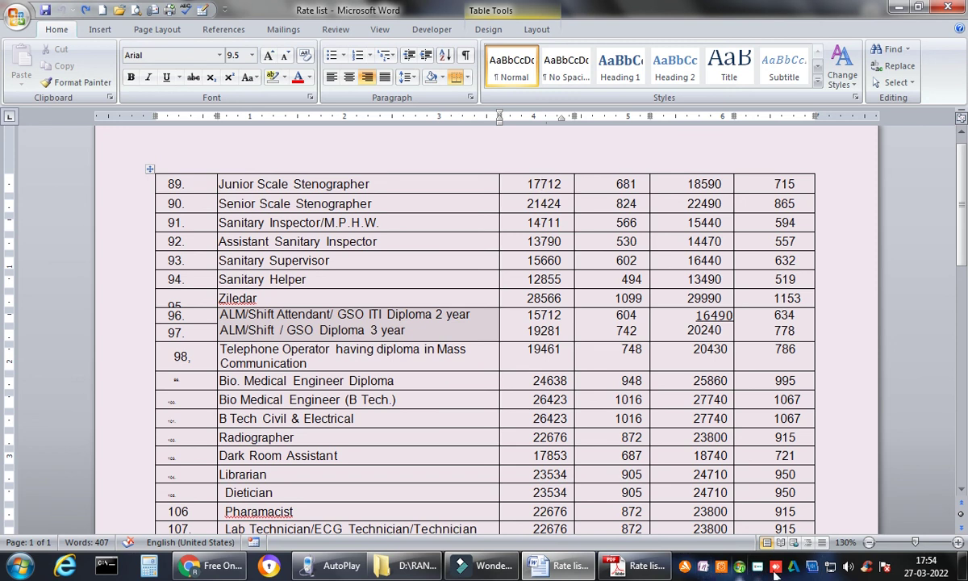
right_click(757, 570)
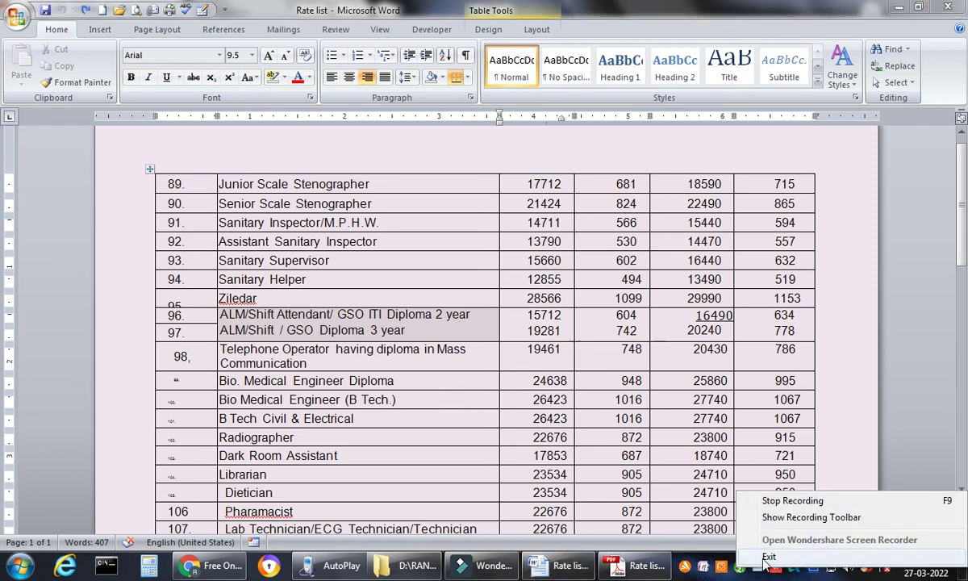